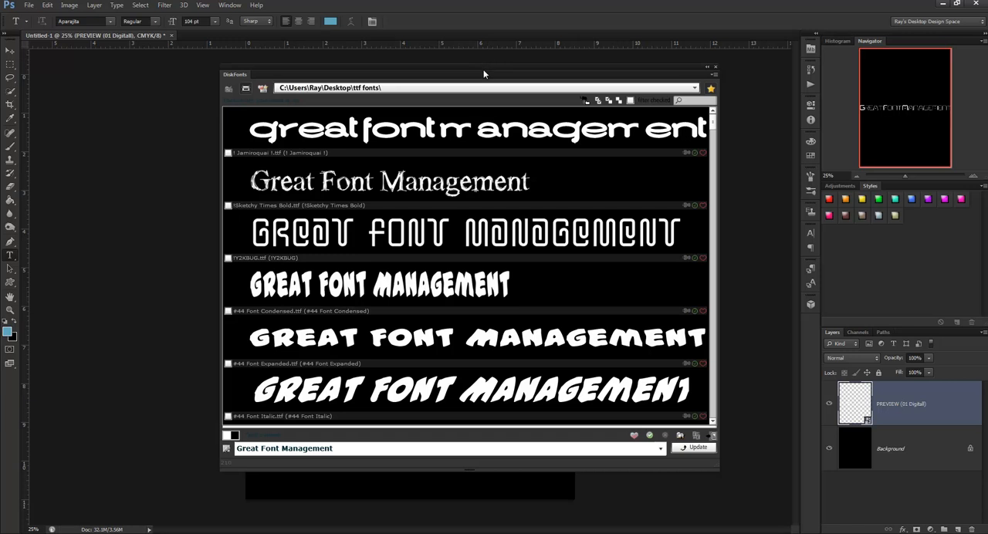
mouse_move(483, 70)
mouse_down()
mouse_move(453, 69)
mouse_move(477, 71)
mouse_up()
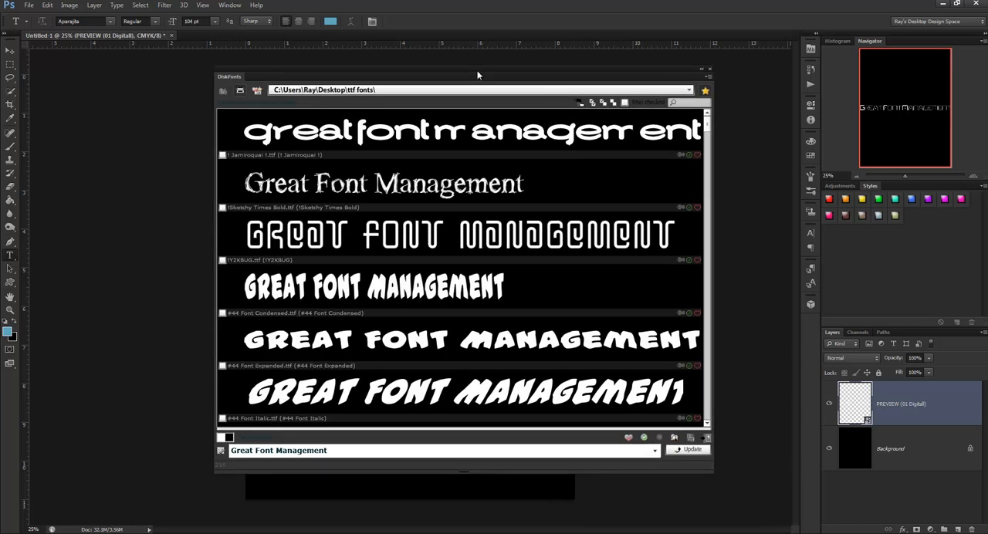
drag(477, 74, 500, 74)
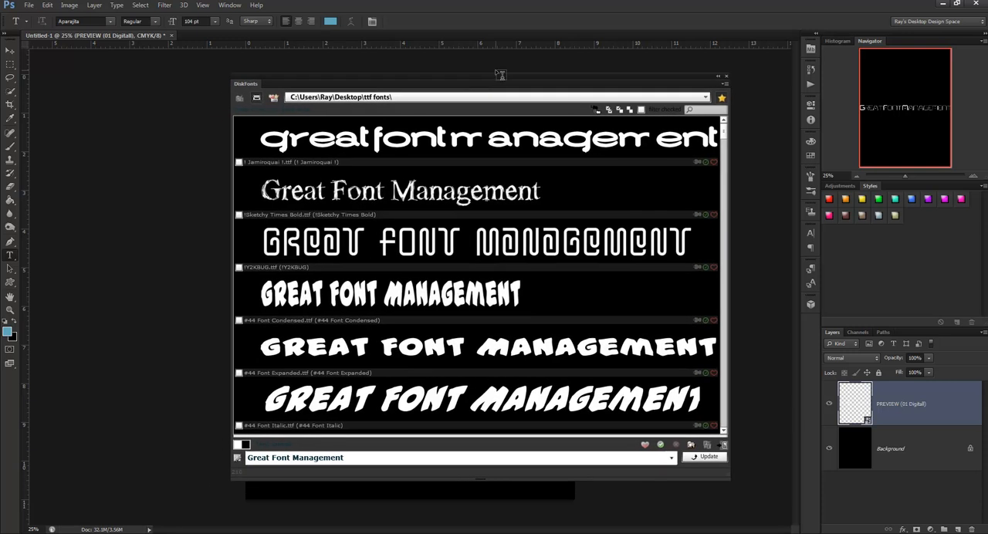
drag(496, 74, 481, 70)
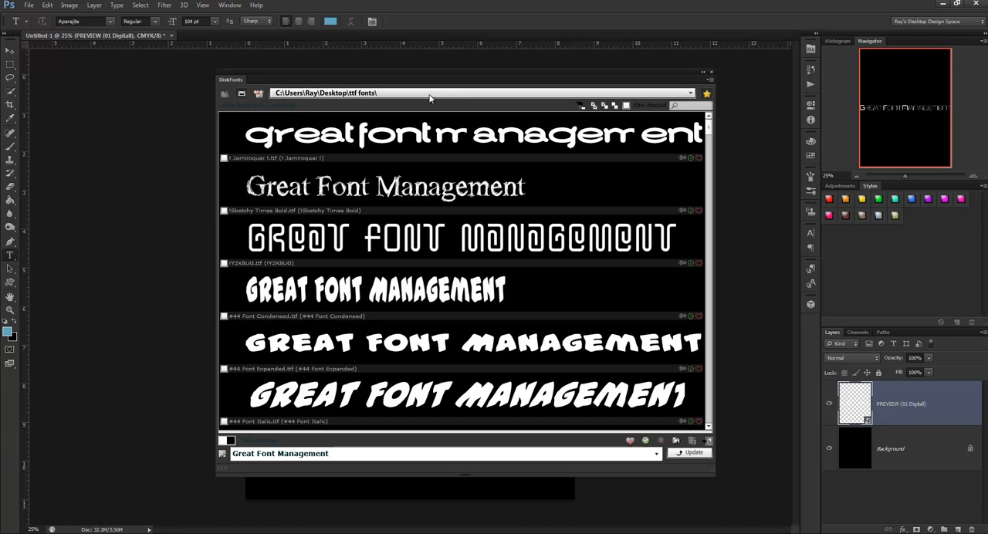
- Browse the font folder tree from the drive list through C: and Users to the Desktop folders, keeping the current folder
click(691, 94)
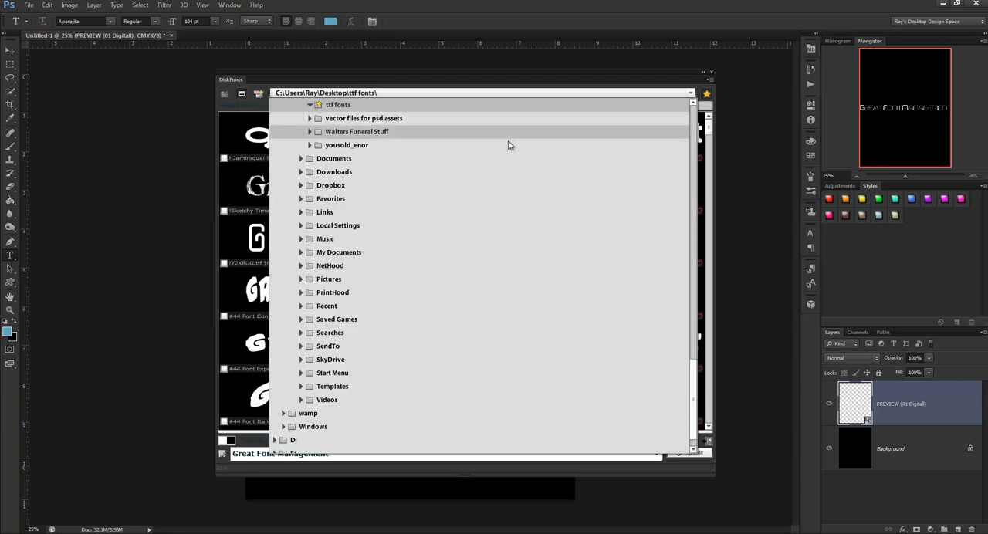
scroll(489, 180, up, 7)
scroll(488, 182, up, 18)
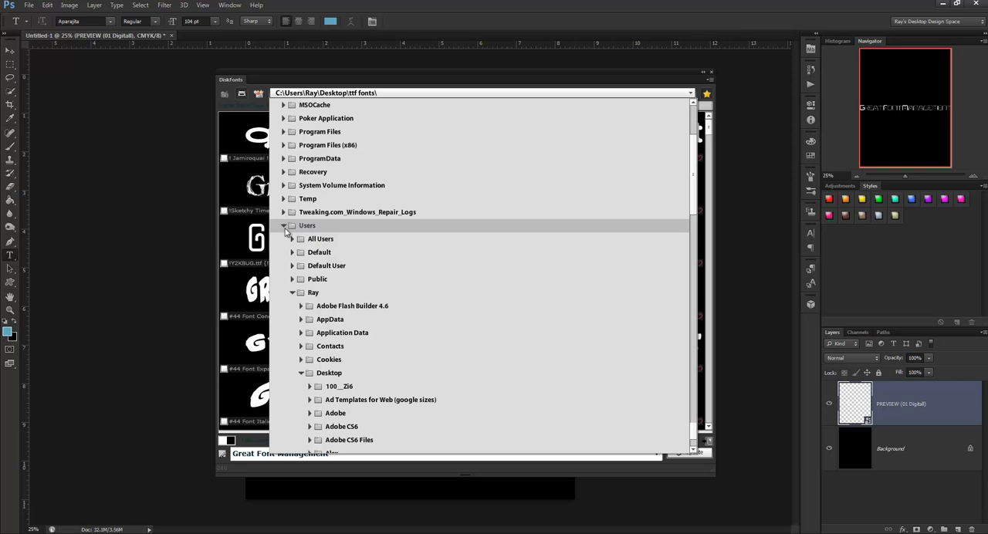
click(283, 225)
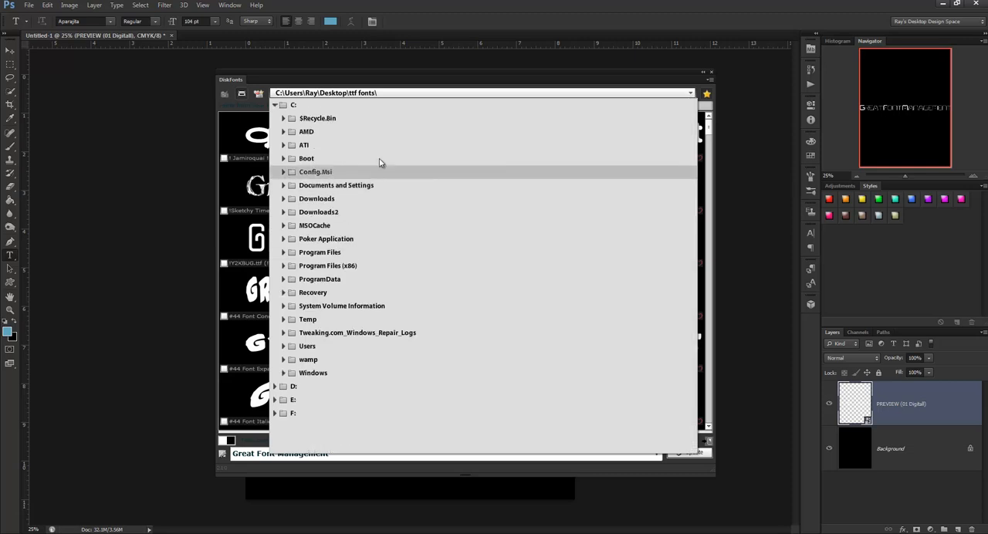
click(274, 105)
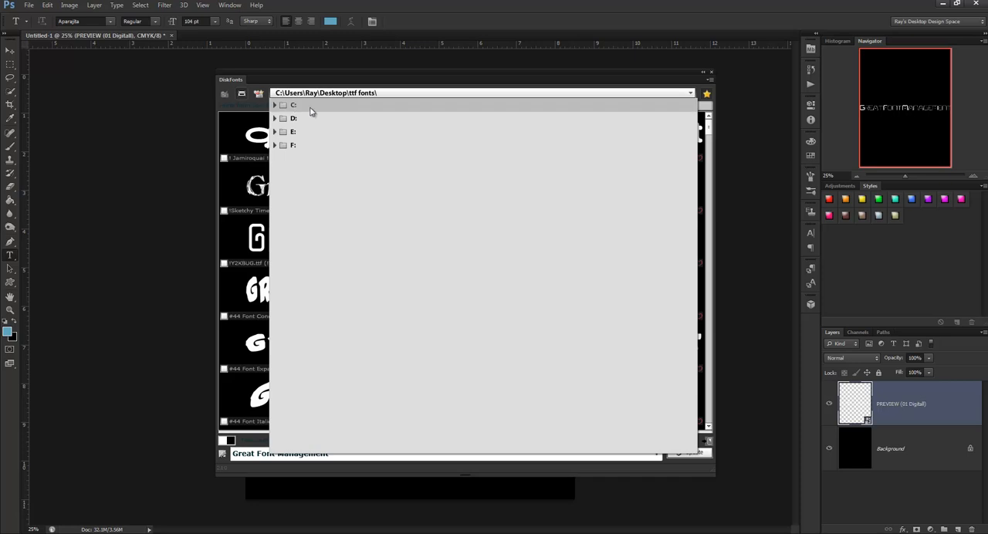
click(275, 106)
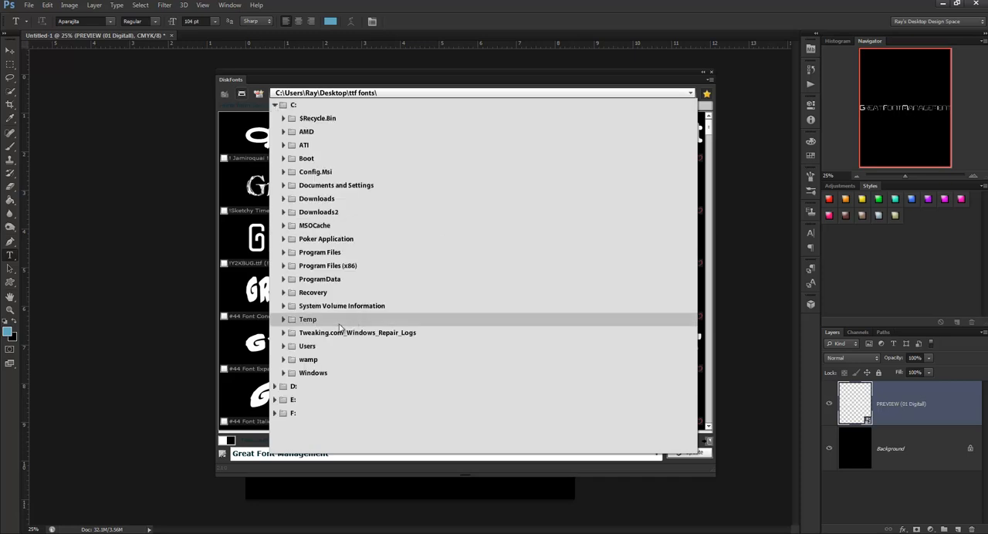
click(284, 346)
scroll(430, 332, down, 4)
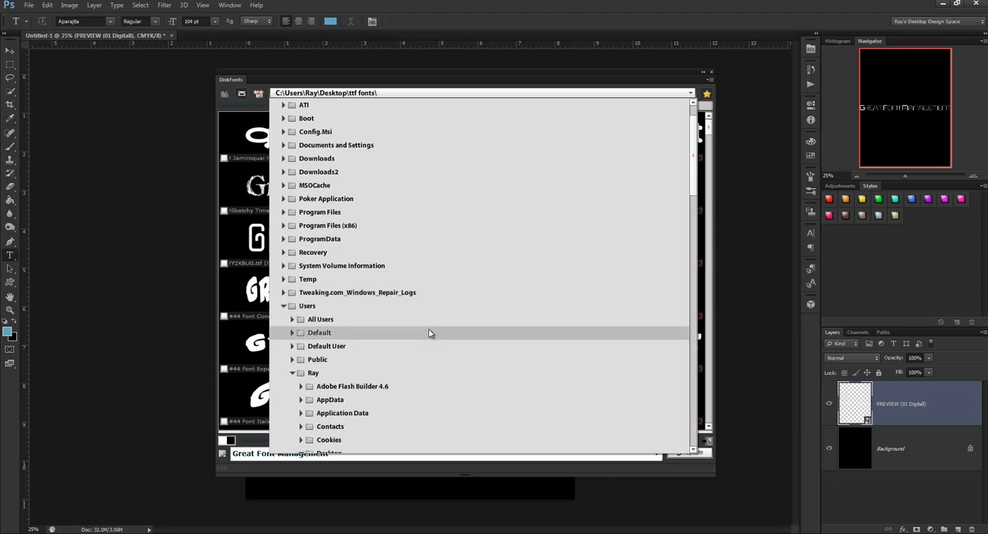
scroll(351, 374, down, 5)
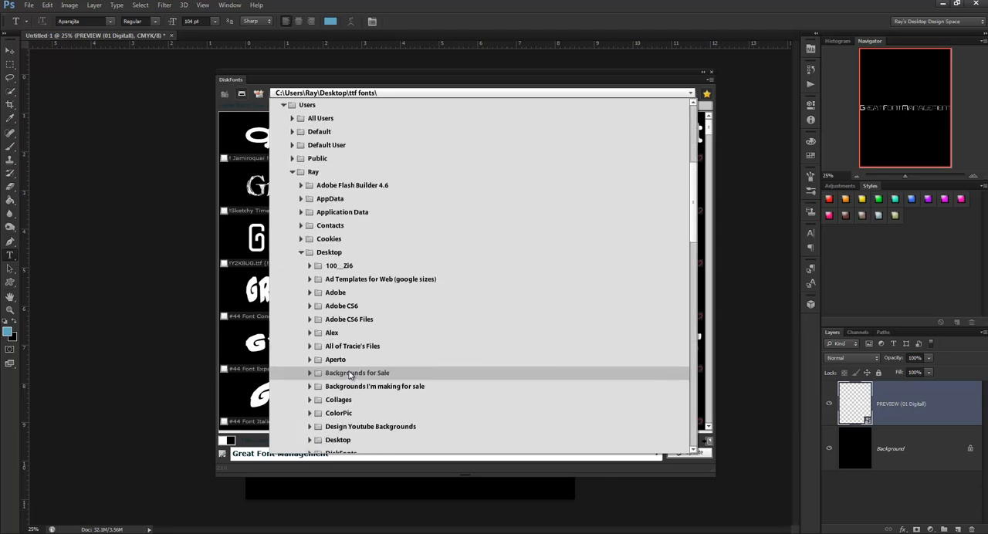
click(691, 93)
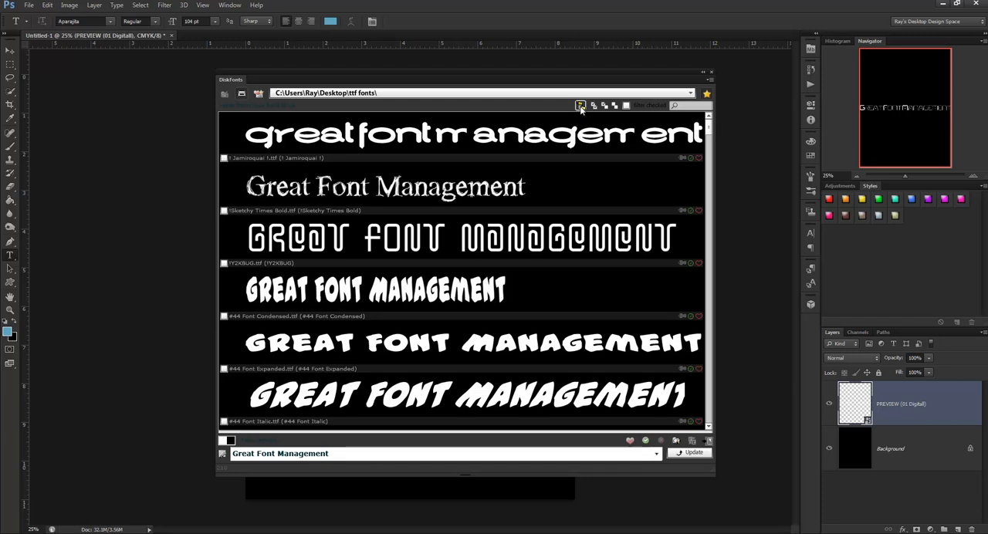
- Request showing the fonts from all subfolders and decline the confirmation
click(579, 105)
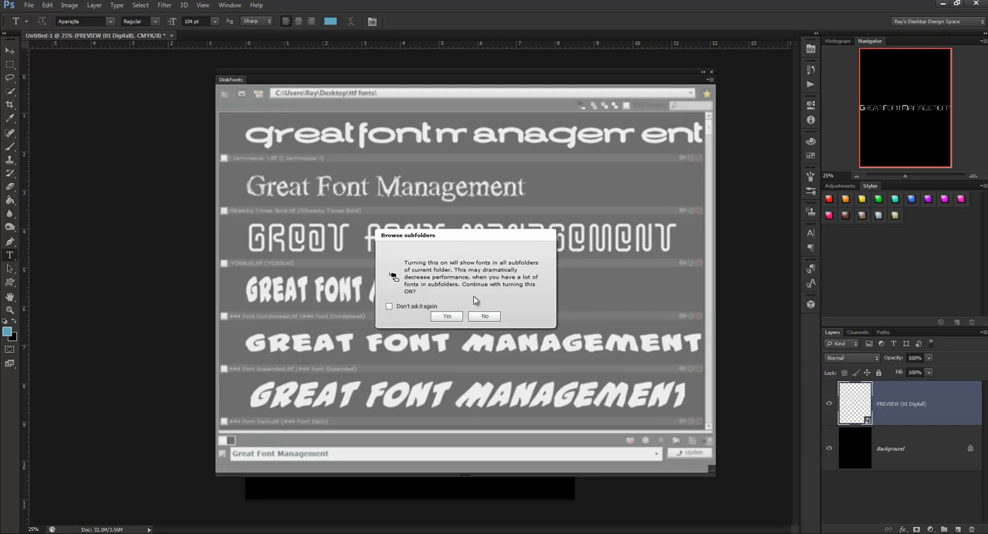
click(482, 317)
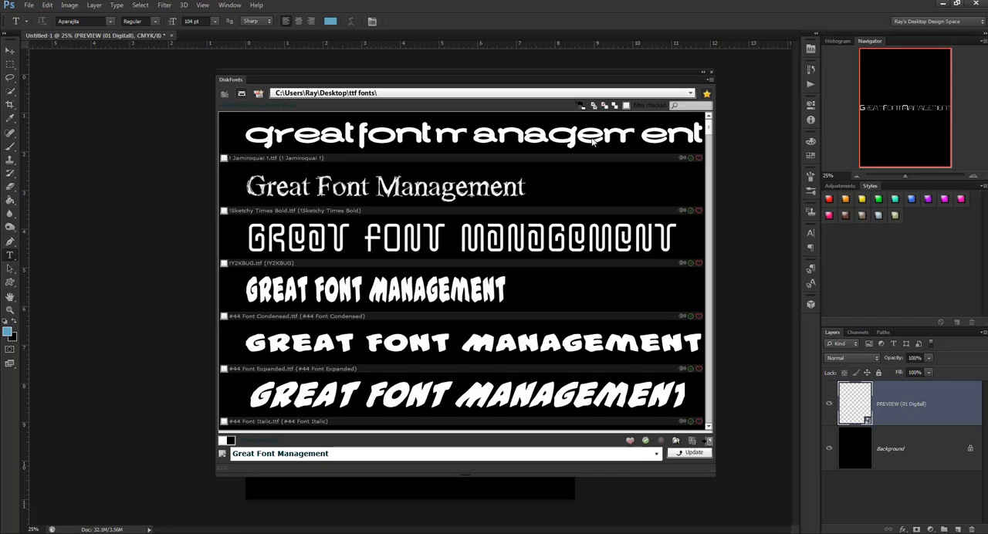
- Check the ! Jamiroquai 1 and !Sketchy Times Bold fonts and invert the checked selection
click(224, 210)
click(224, 158)
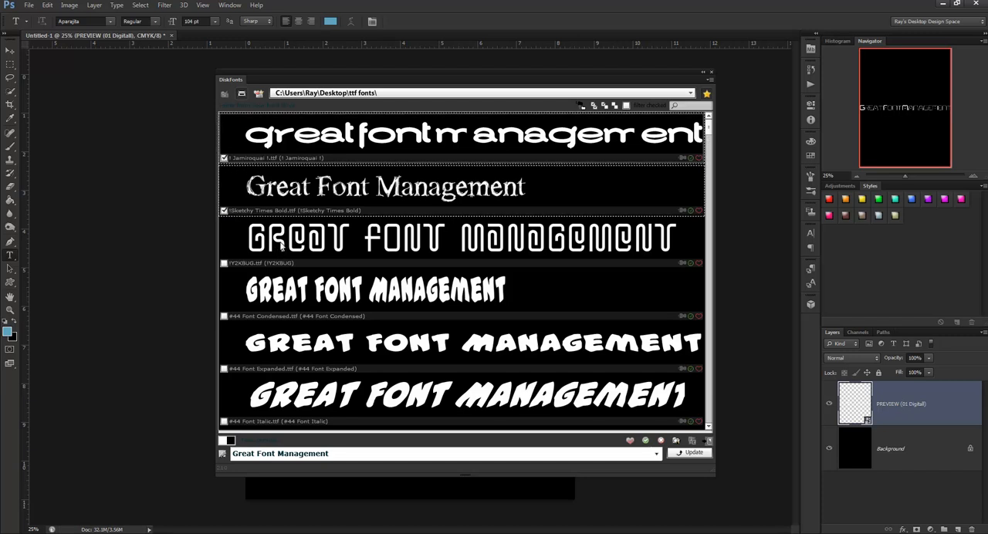
click(604, 106)
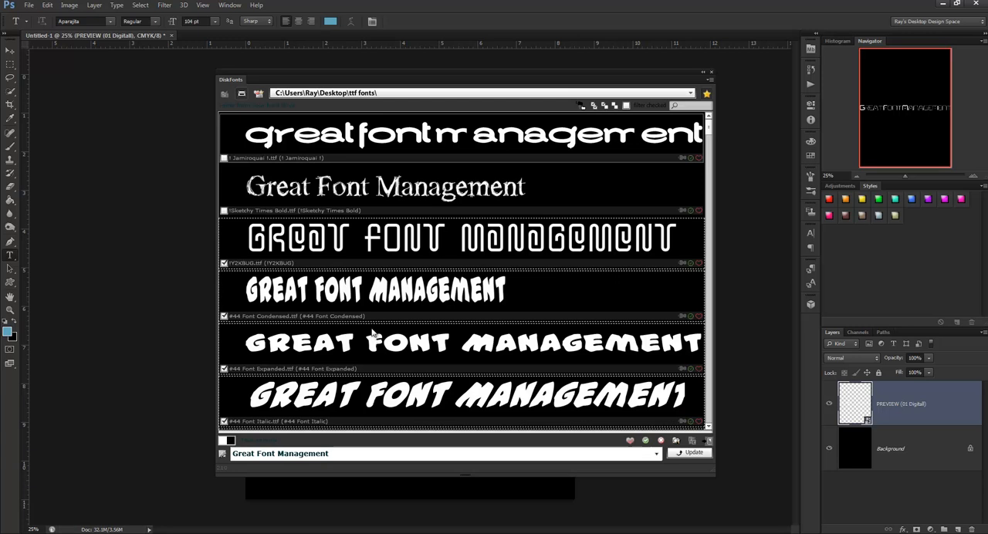
- Reverse the inverted font selection and uncheck all fonts
click(612, 106)
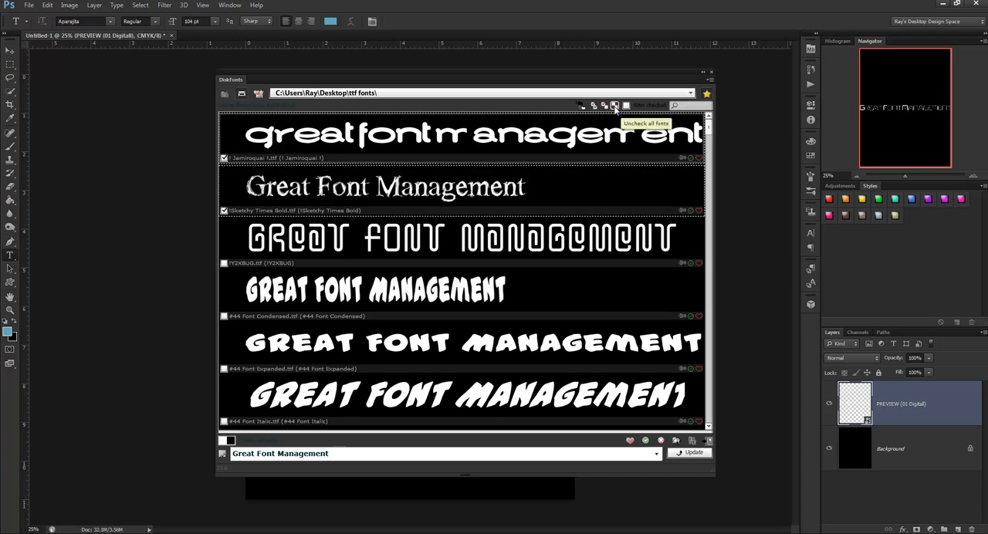
click(615, 106)
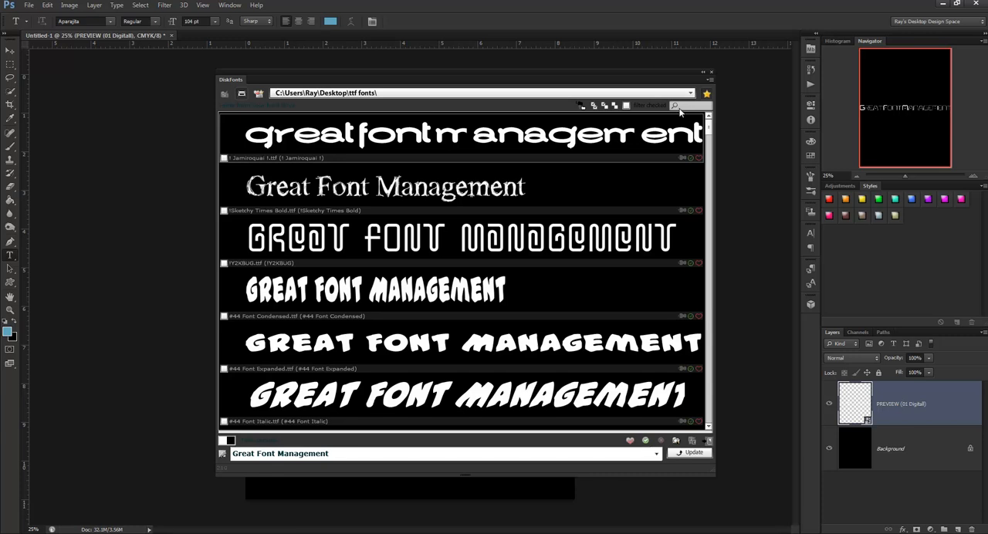
- Bookmark the current ttf fonts folder
scroll(510, 198, down, 5)
scroll(504, 196, up, 5)
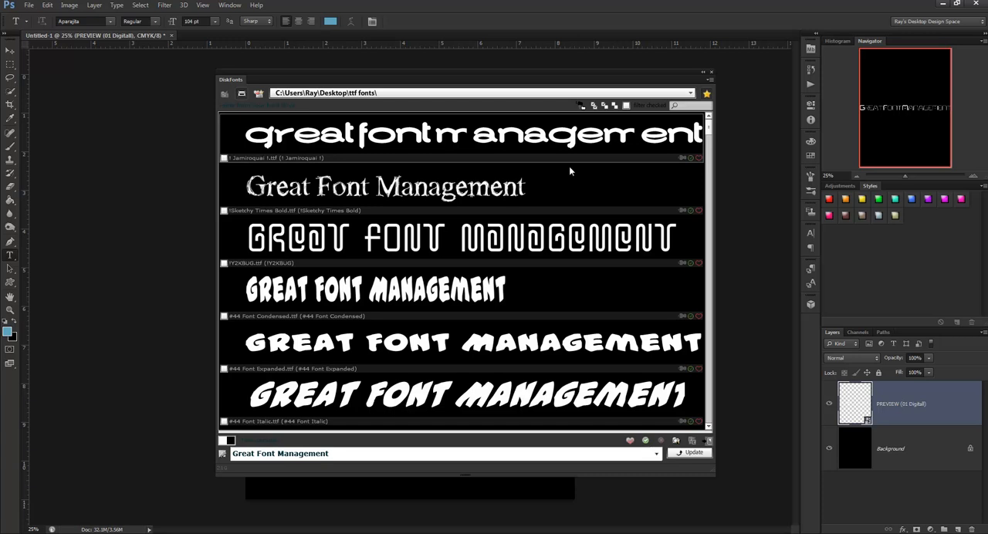
click(706, 94)
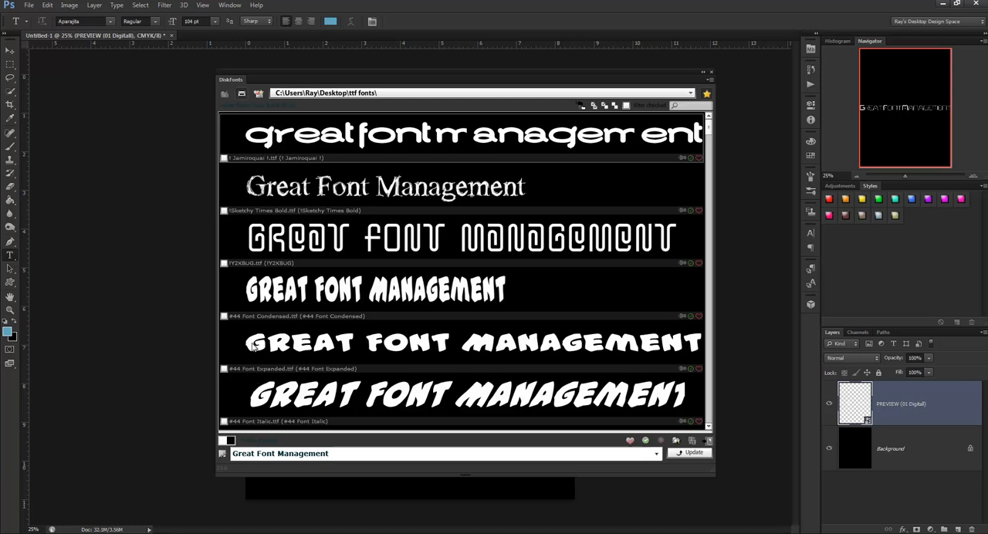
- Set the foreground color of the font previews to dark red 9E0303
click(223, 442)
click(567, 253)
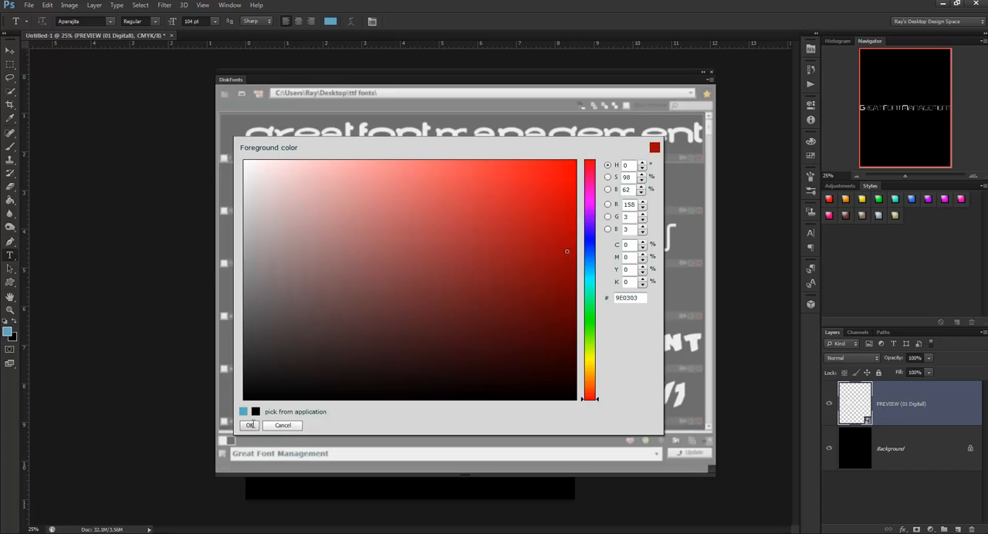
click(250, 425)
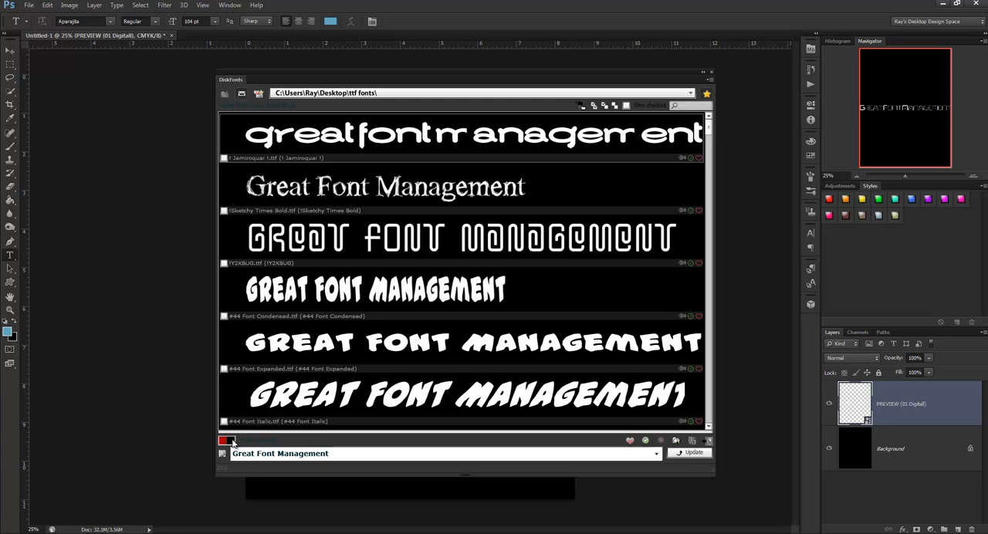
- Set the background color of the font previews to white and update the previews
click(231, 443)
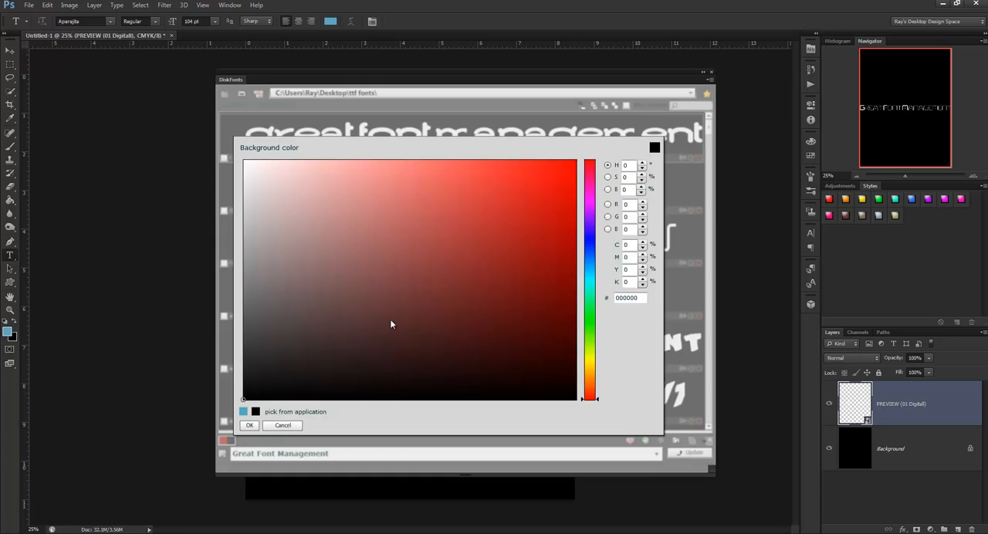
click(244, 161)
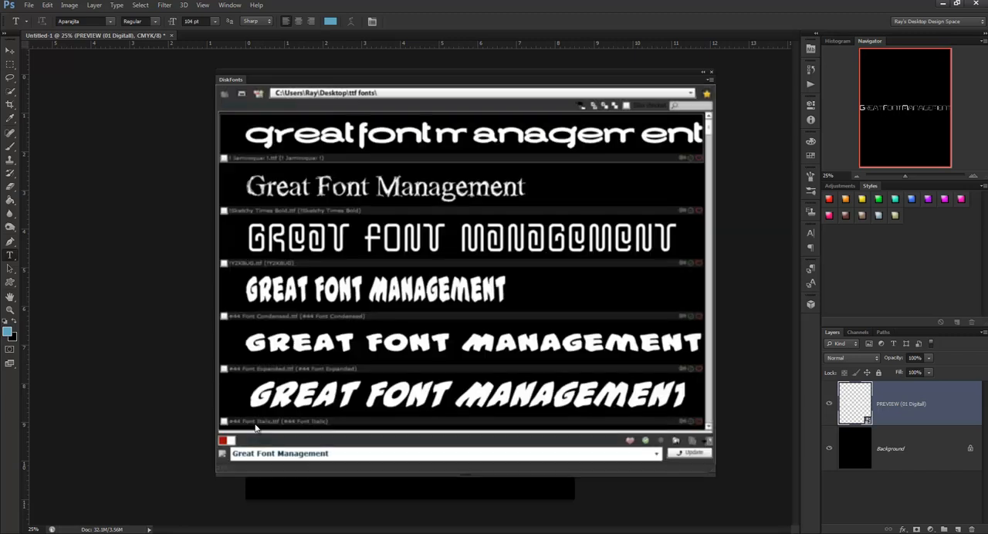
click(250, 425)
click(685, 453)
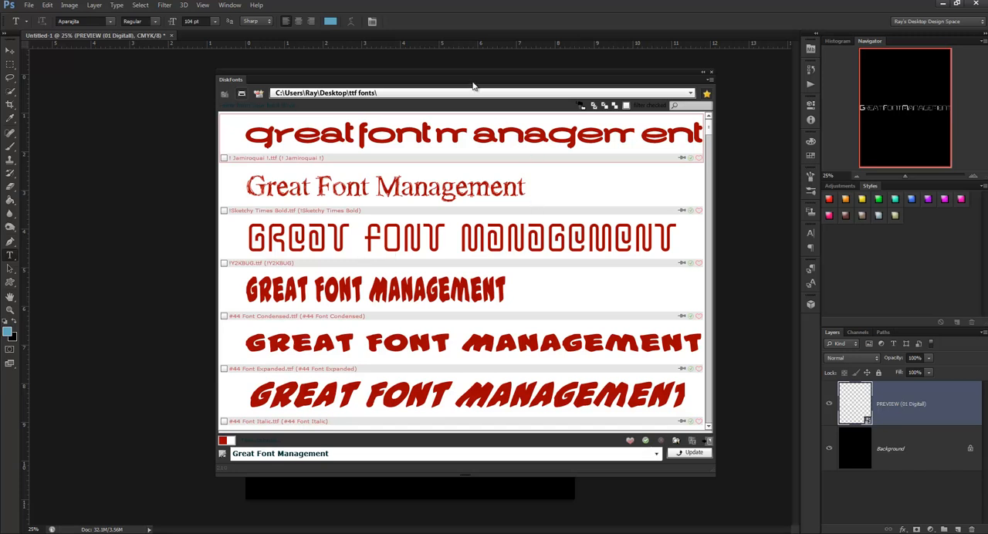
- Place the ! Jamiroquai 1 preview on the canvas as a new layer above the existing white text
drag(469, 75, 770, 54)
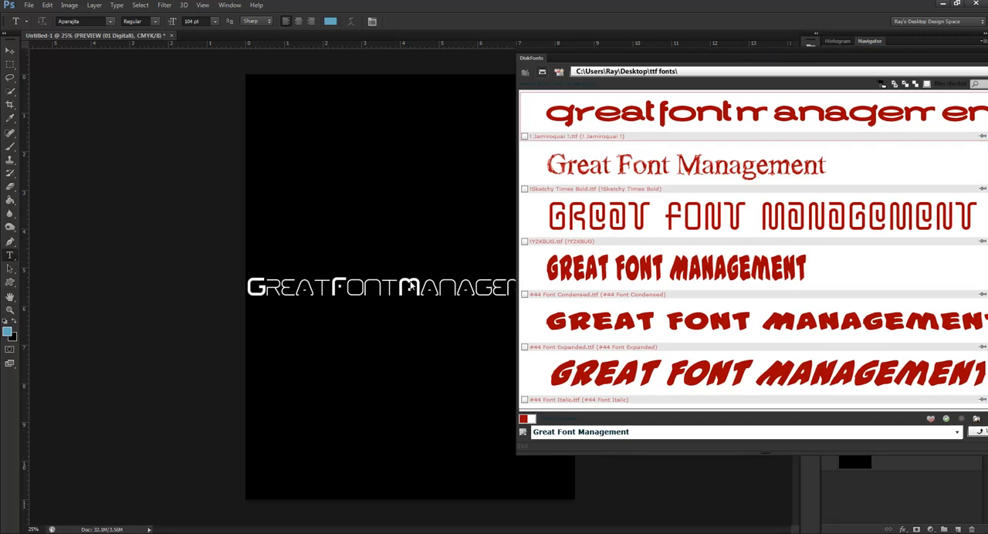
click(10, 51)
drag(785, 115, 426, 164)
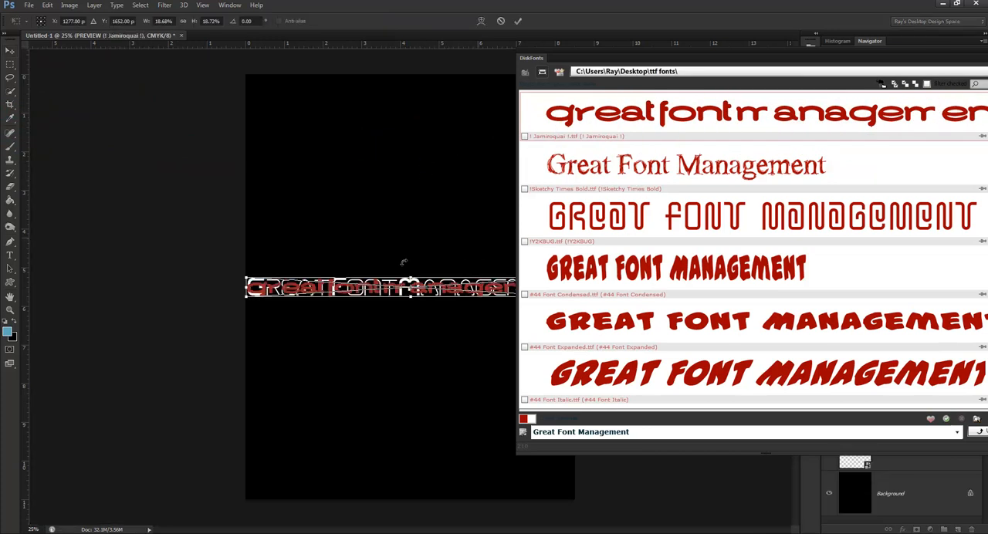
drag(363, 287, 363, 184)
click(518, 22)
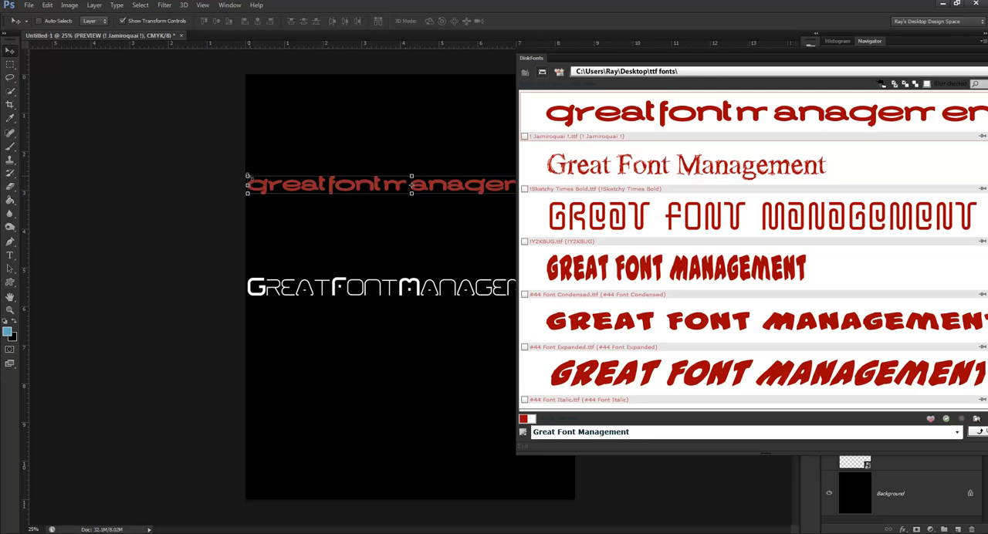
- Enlarge the placed red preview text to about 36% scale and shrink it back to the canvas width
drag(247, 176, 99, 106)
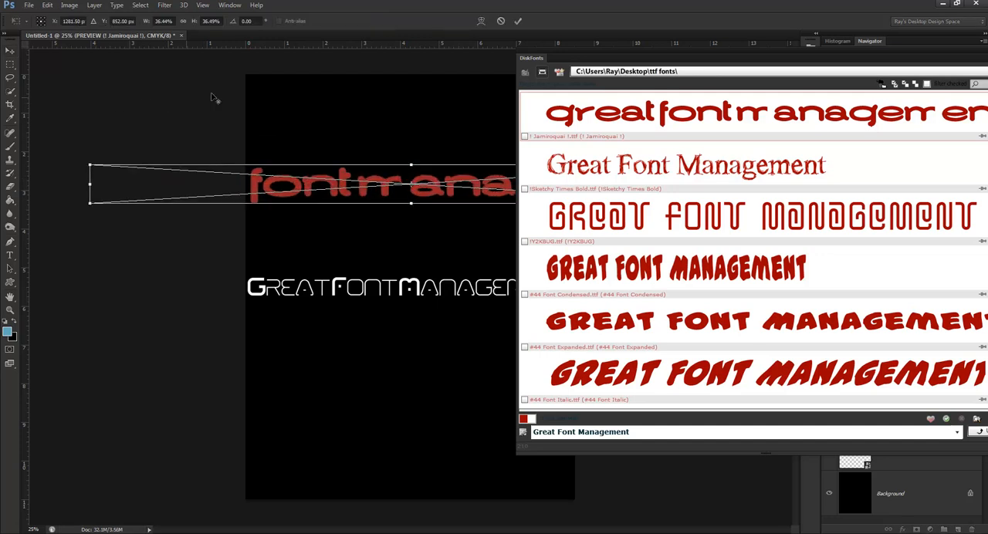
click(517, 21)
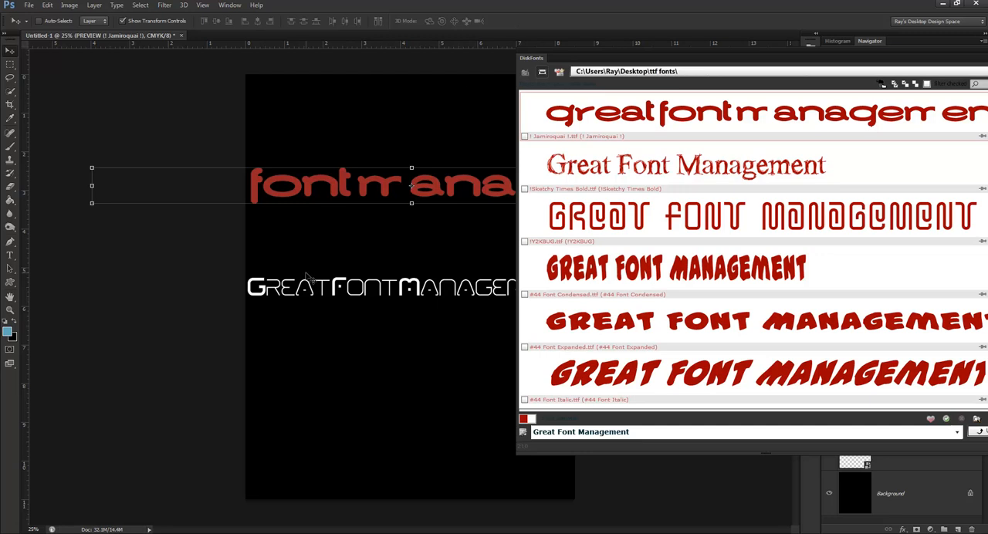
drag(91, 203, 245, 194)
click(520, 21)
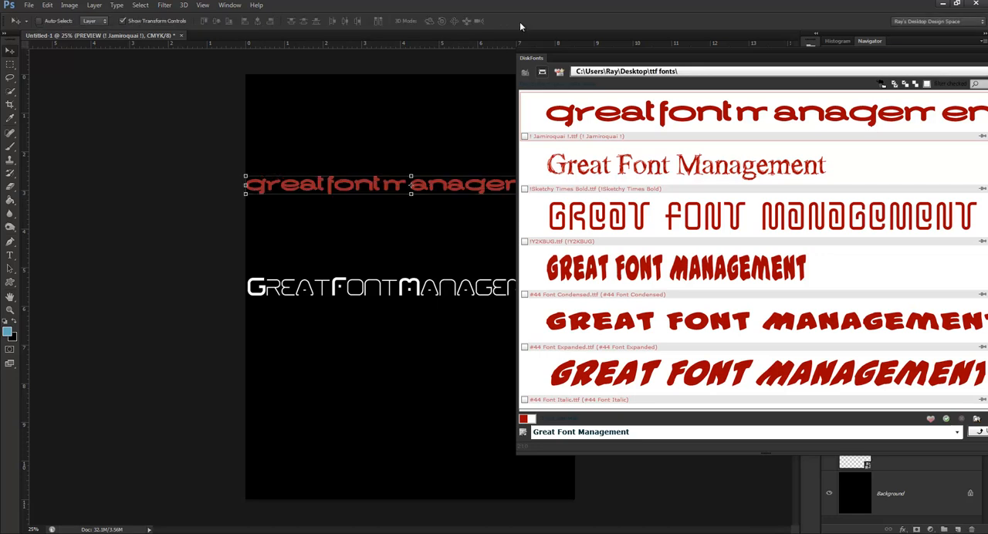
- Bring the font browser back over the canvas and choose the recent sample text "yep, thats right"
drag(733, 57, 425, 48)
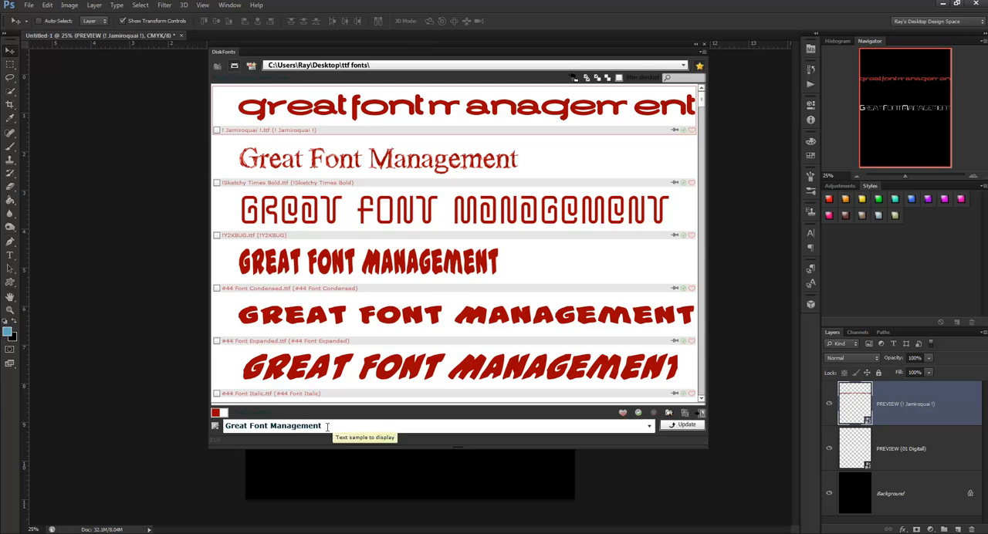
drag(324, 426, 224, 432)
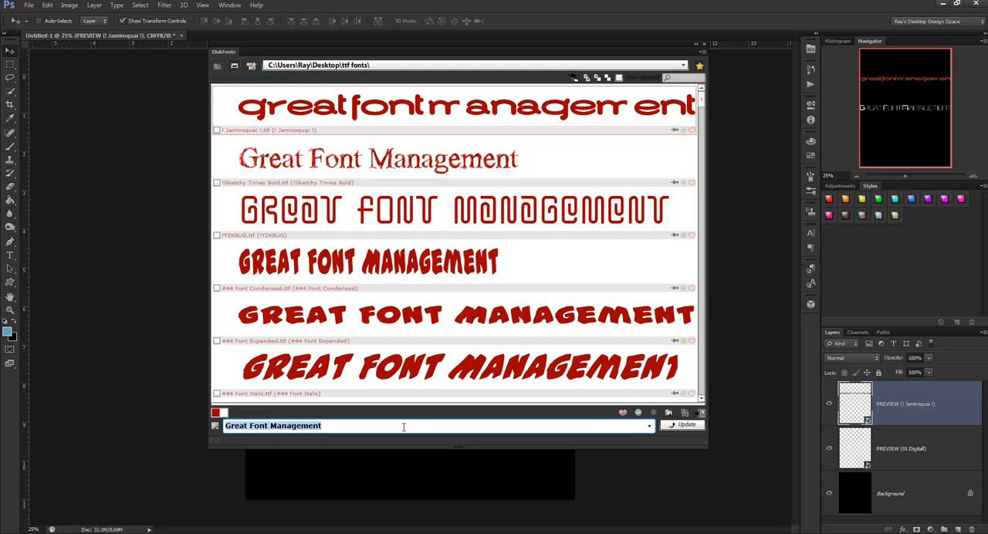
click(650, 429)
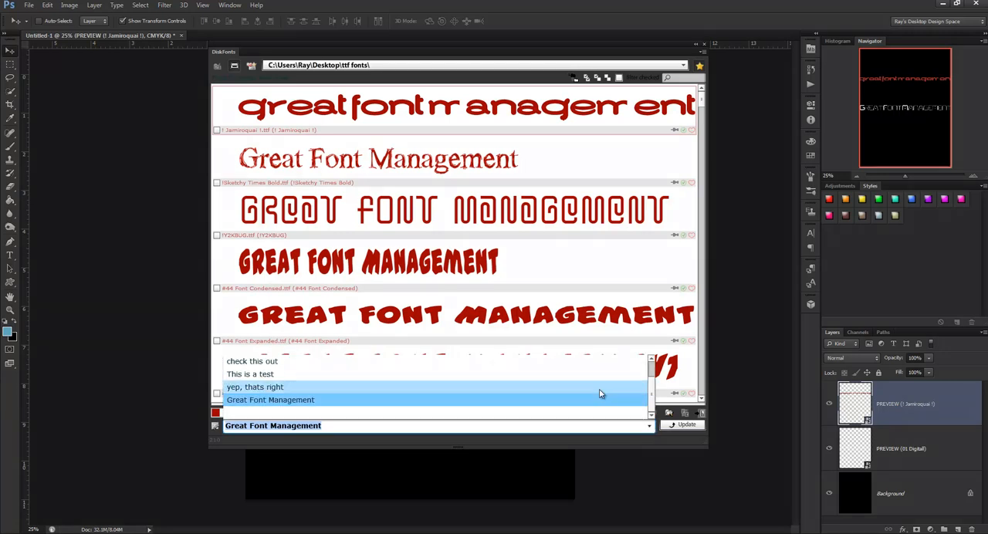
scroll(499, 376, up, 1)
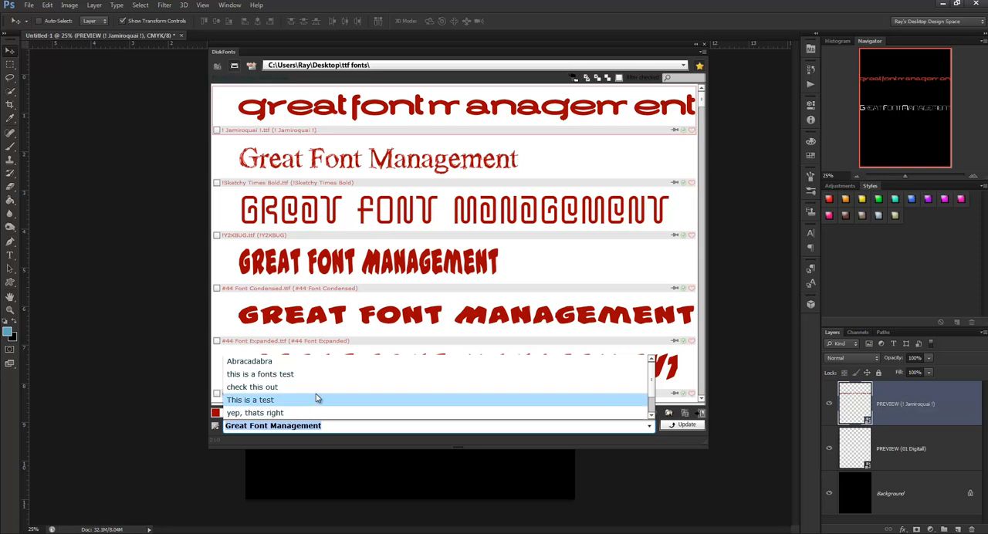
scroll(317, 398, down, 1)
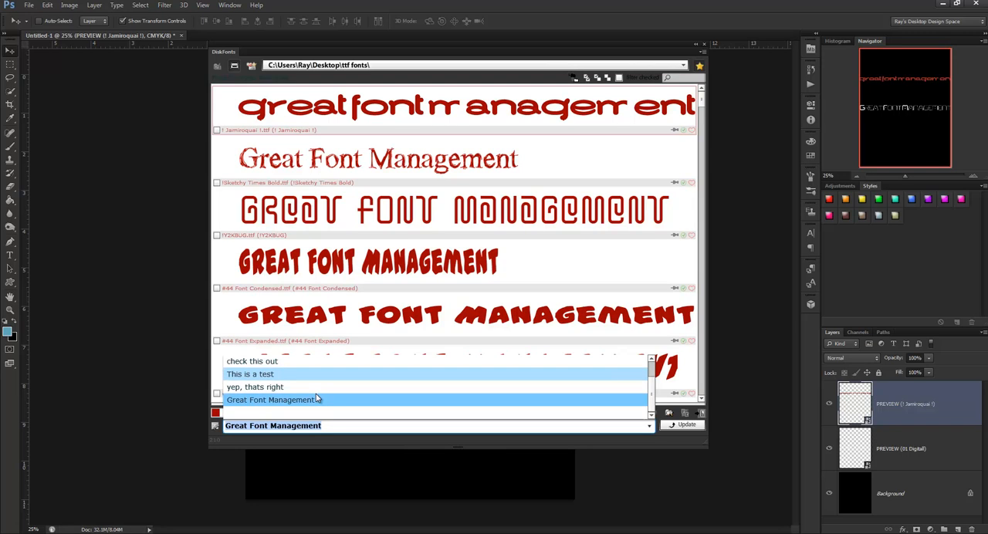
click(279, 388)
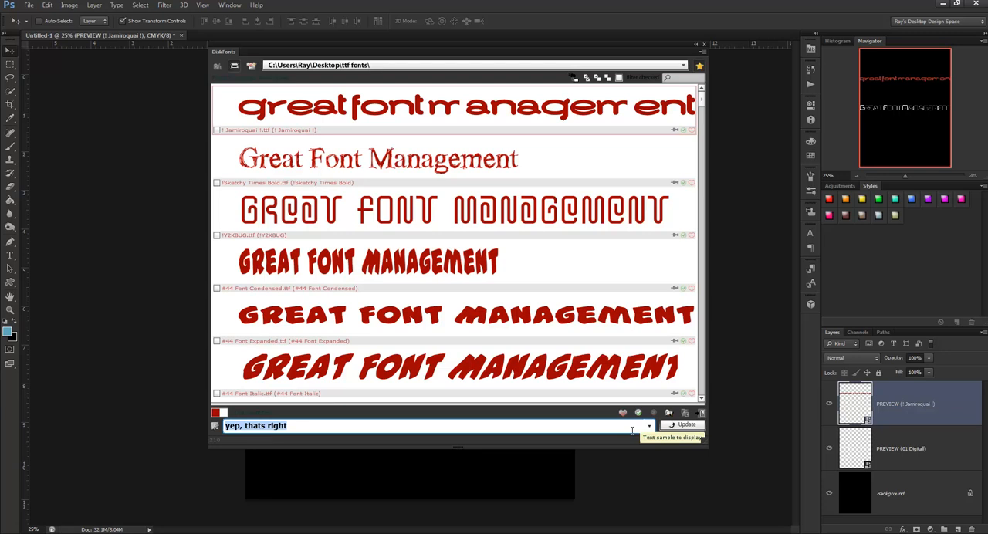
- Apply the sample text "yep, thats right" to the font previews and look through the updated list
key(Return)
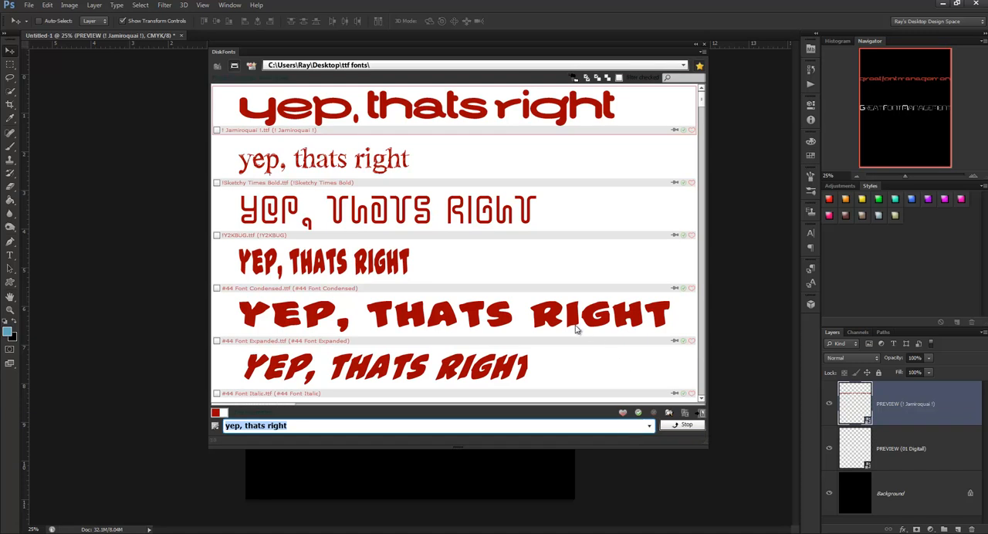
scroll(575, 329, down, 4)
scroll(573, 332, up, 3)
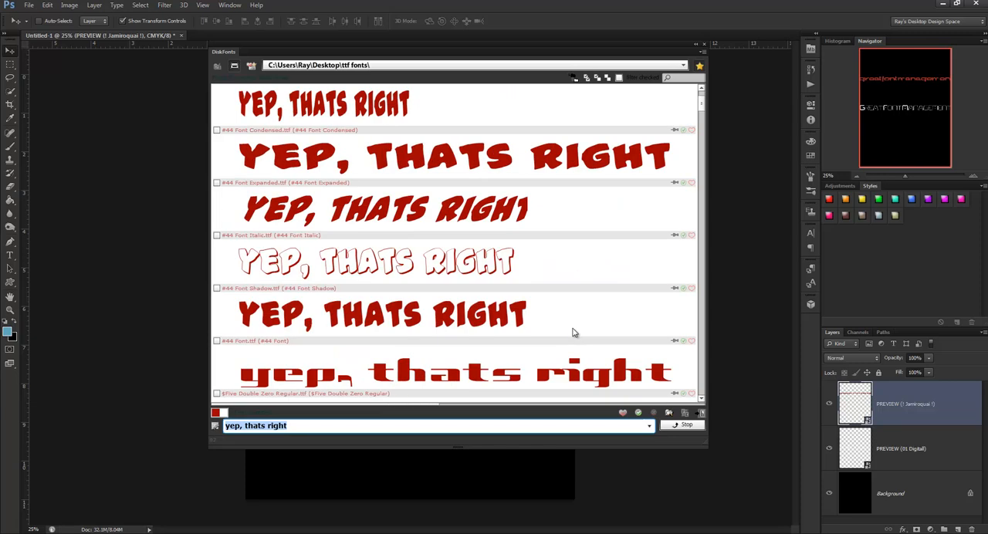
scroll(593, 309, up, 3)
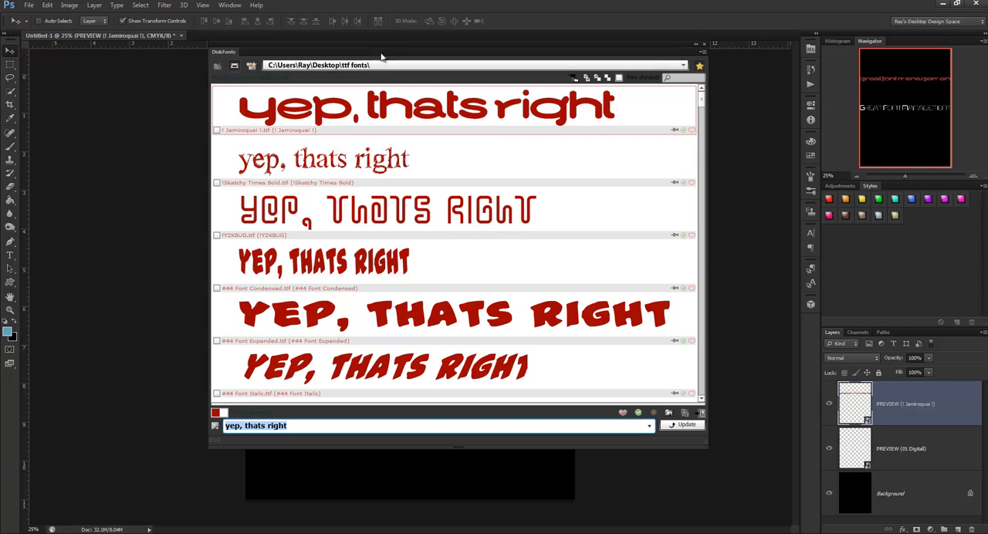
- Uncover part of the canvas by moving the font browser aside, and check and permanently install the ! Jamiroquai ! font
drag(381, 44, 571, 73)
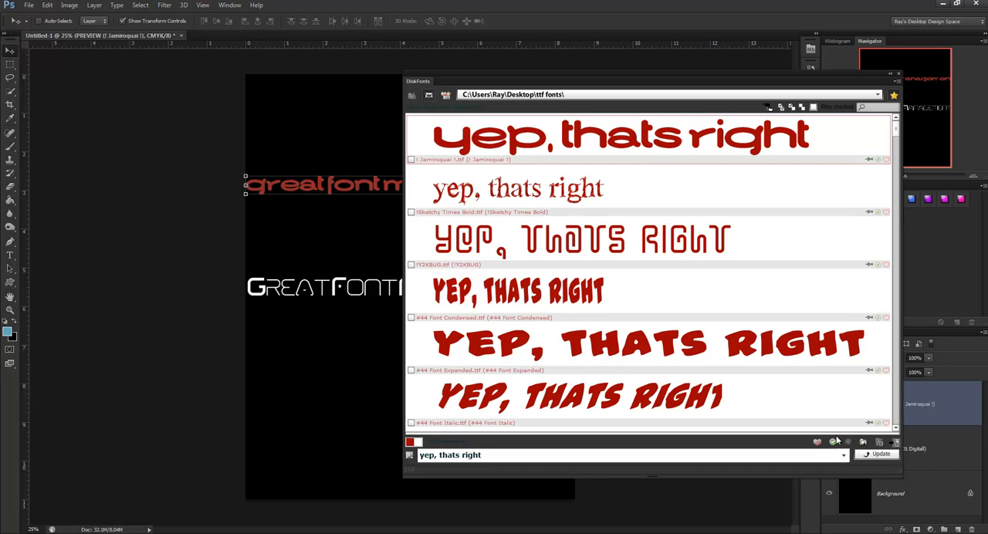
click(412, 160)
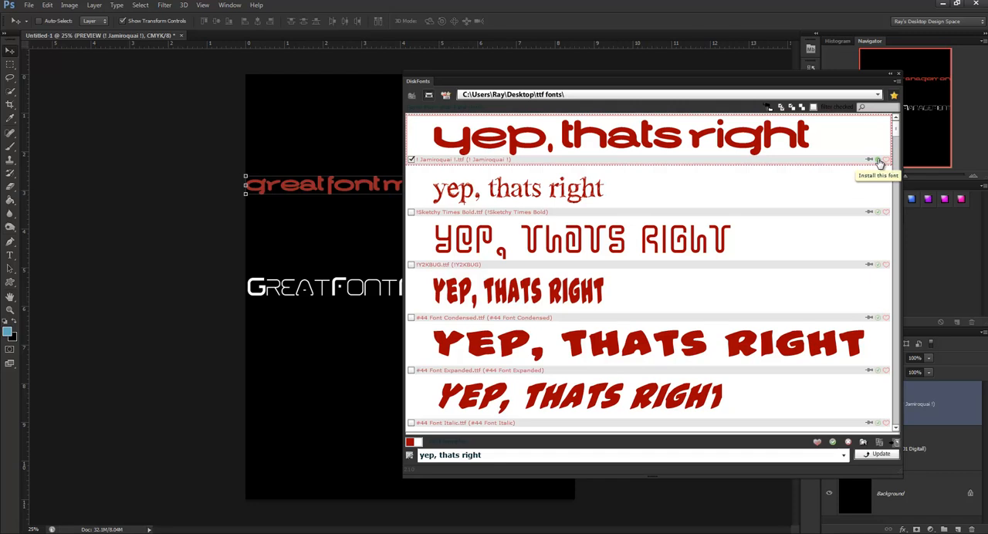
click(877, 161)
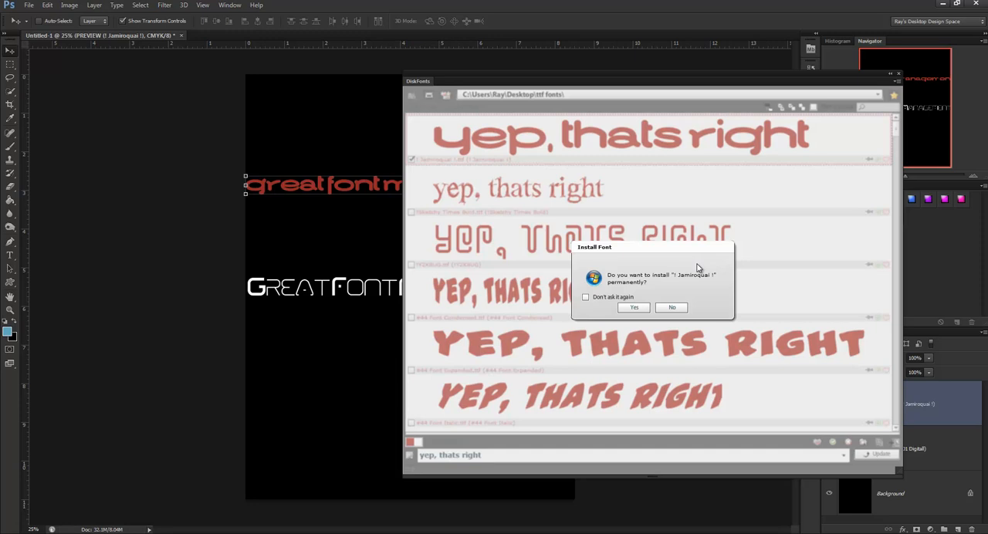
click(635, 308)
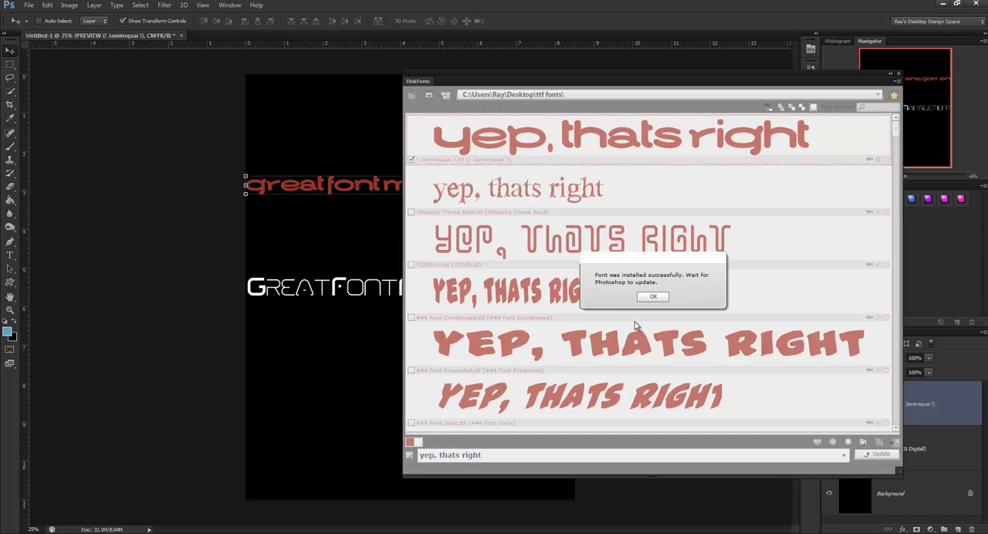
click(647, 299)
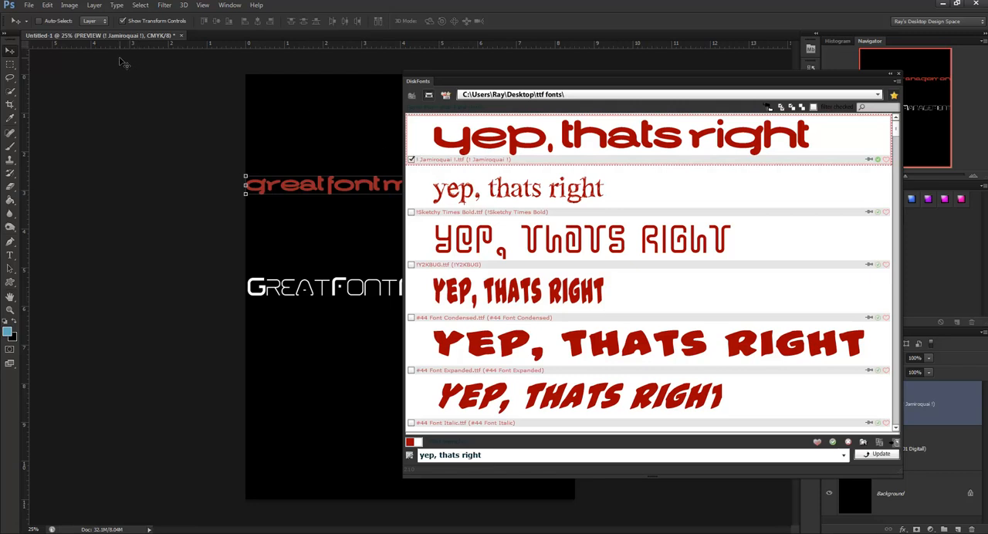
- Look for ! Jamiroquai ! at the beginning of the Type tool's font list
click(10, 257)
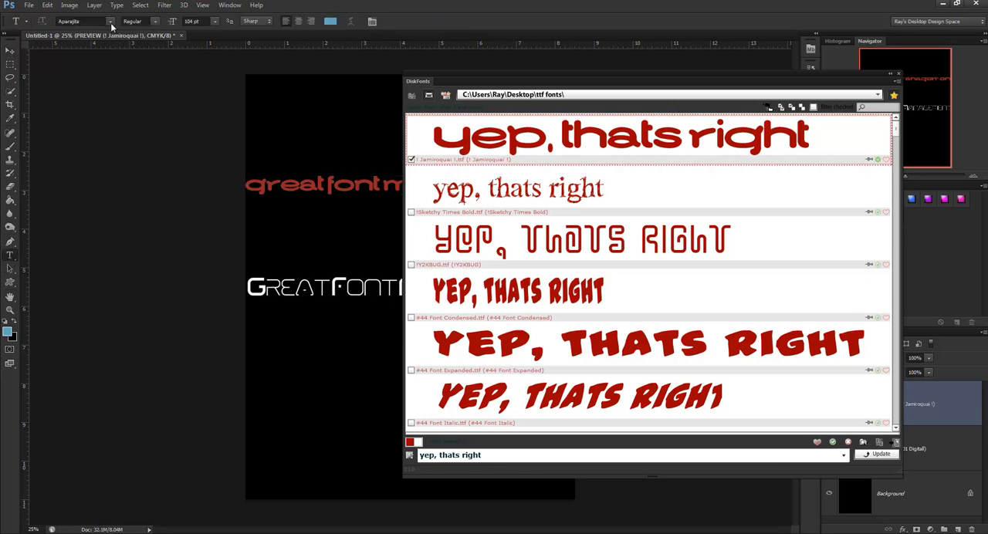
click(110, 24)
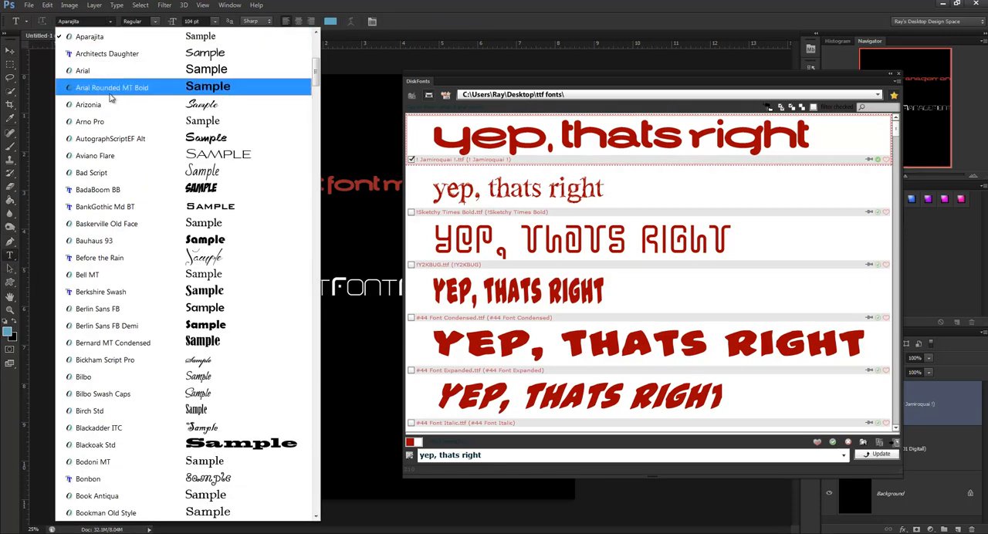
scroll(110, 96, up, 7)
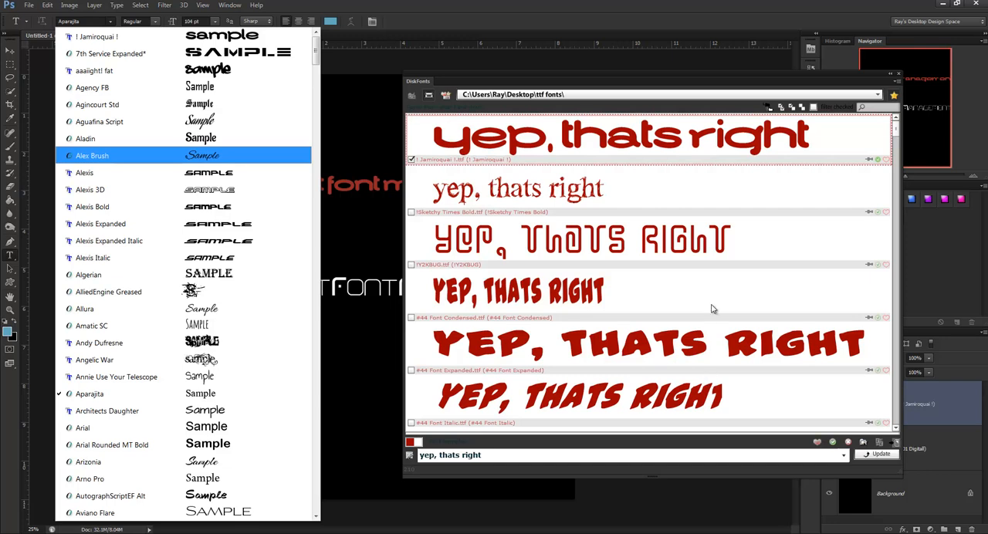
click(596, 127)
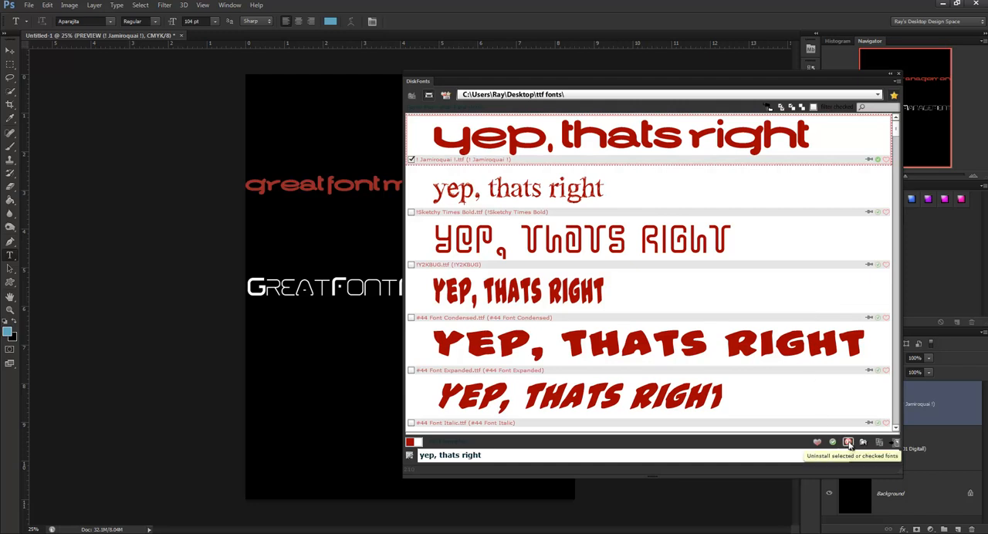
- Uninstall the checked ! Jamiroquai ! font permanently
click(849, 443)
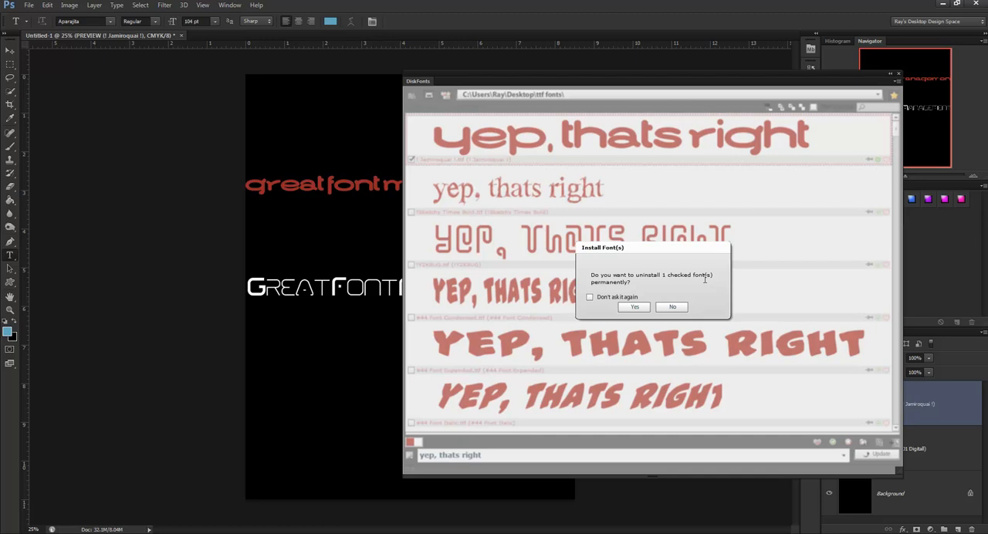
click(635, 307)
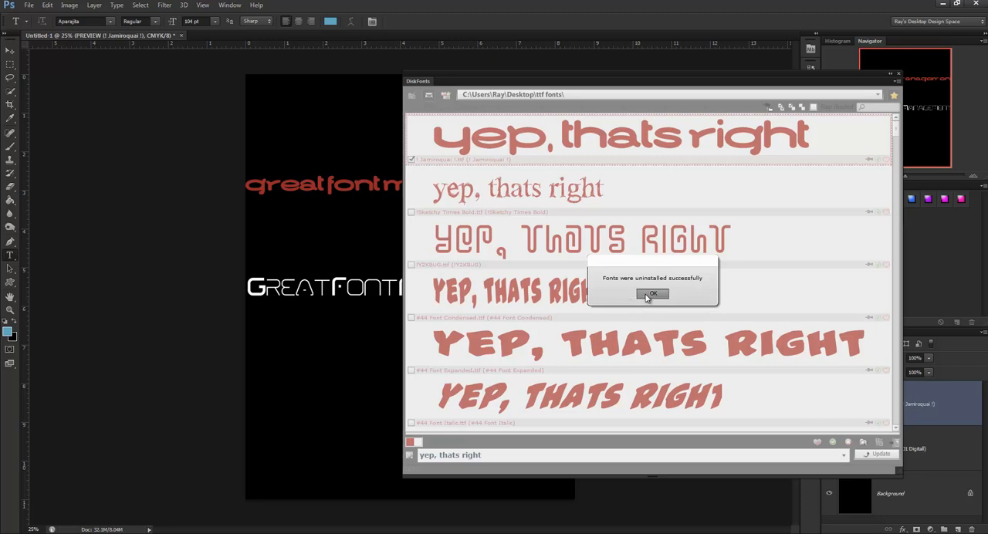
click(651, 295)
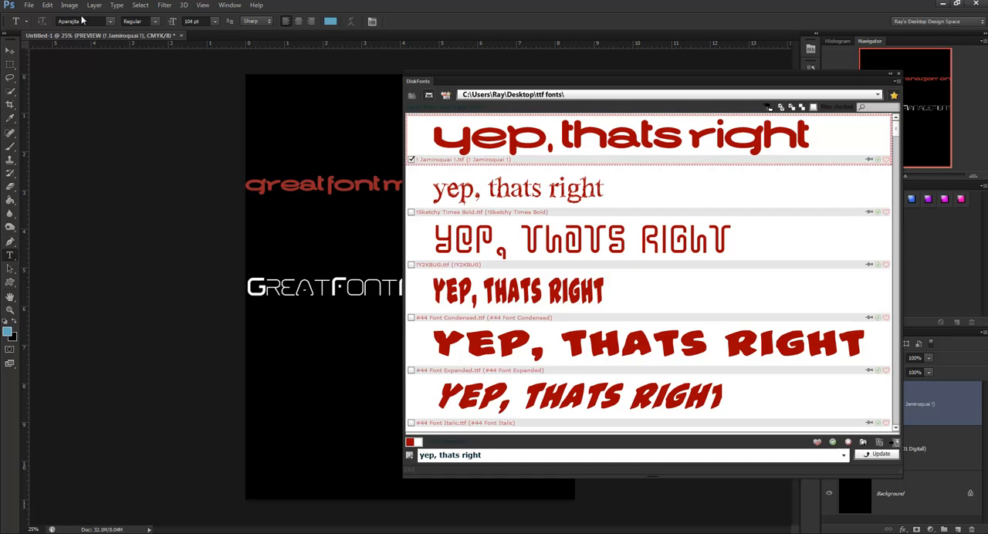
- Recheck the beginning of the Type tool's font list for the uninstalled ! Jamiroquai ! font
click(110, 21)
scroll(135, 102, up, 2)
scroll(136, 100, up, 7)
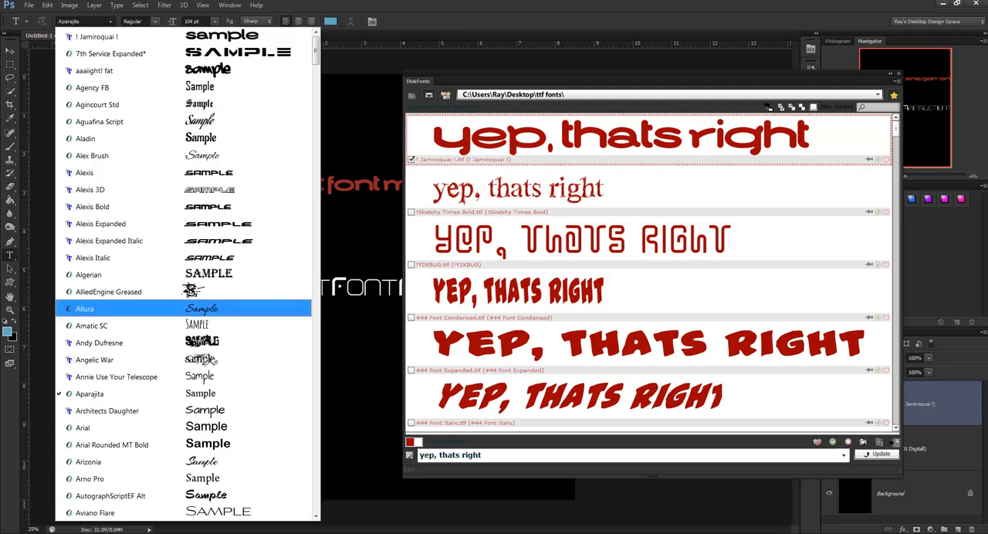
- Inspect the two open Adobe CS6 Files Fonts folder windows in turn and minimize each one
click(78, 533)
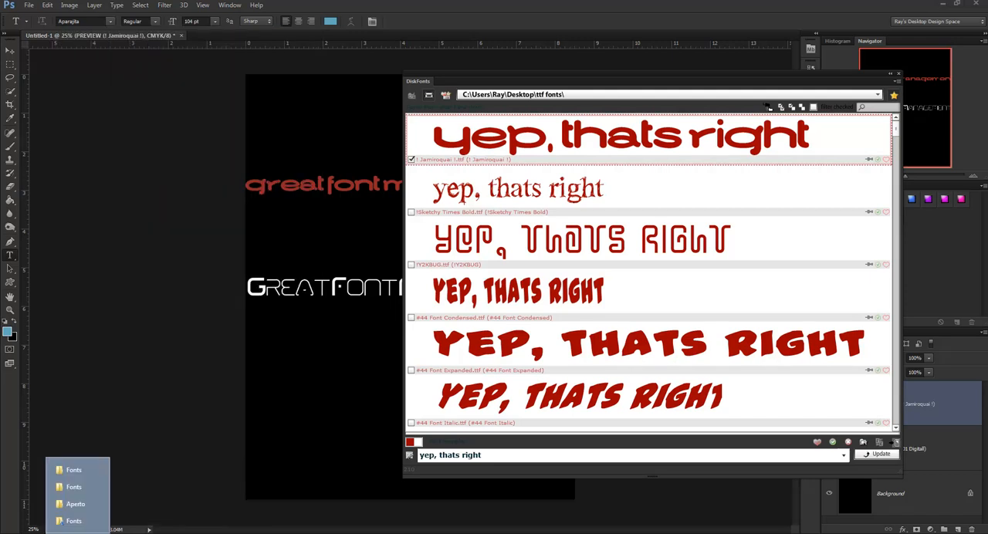
click(76, 473)
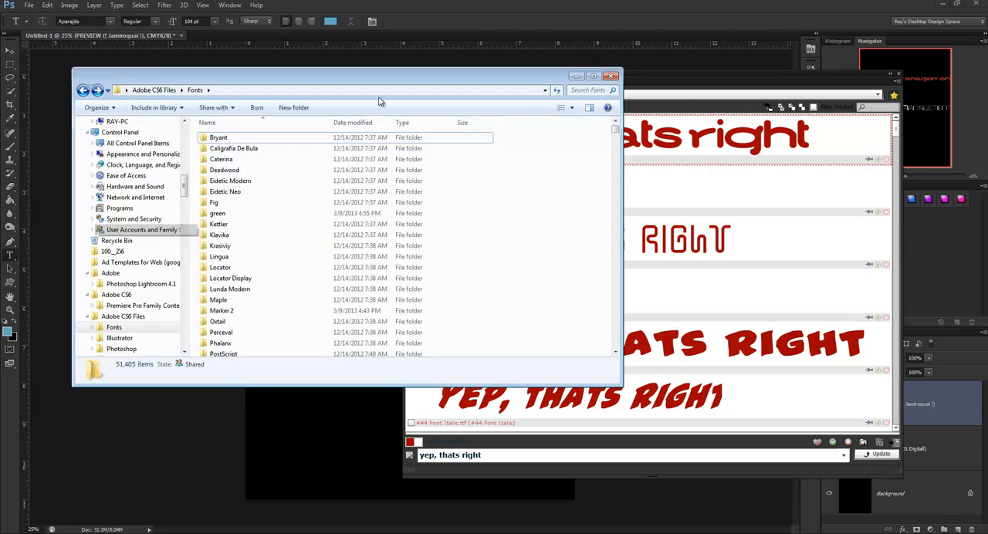
drag(389, 80, 410, 83)
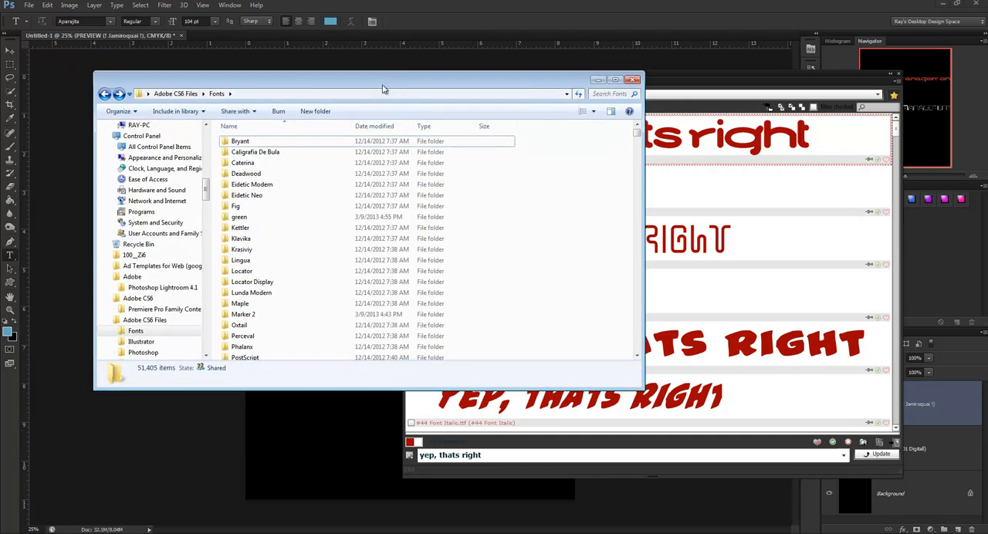
click(597, 80)
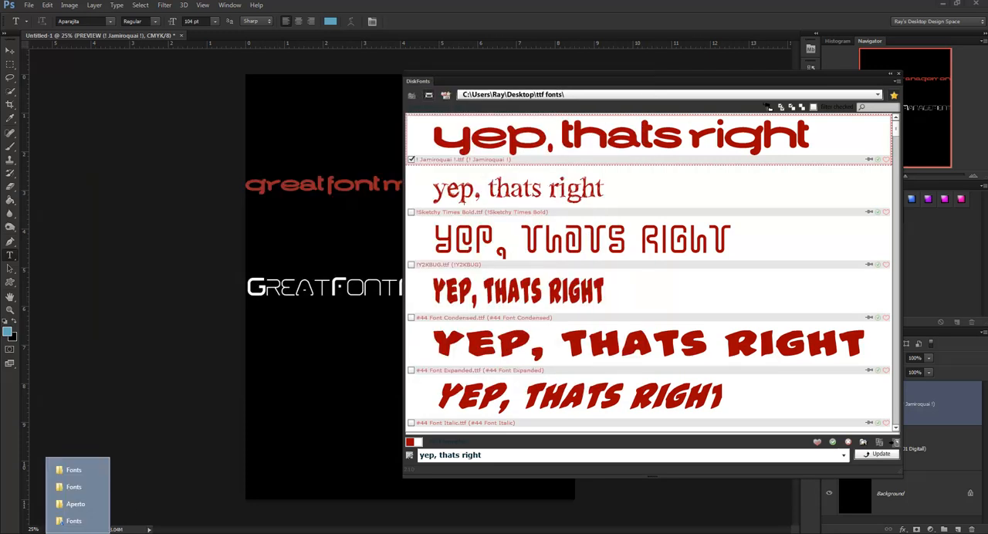
click(81, 487)
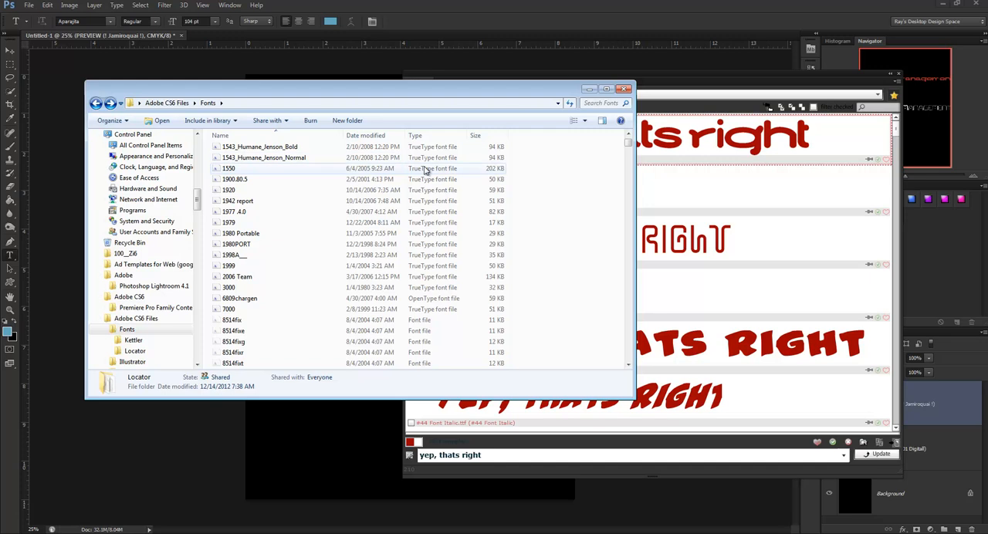
click(589, 89)
- Look through the start of the Windows Fonts folder for the uninstalled font and minimize the folder window
click(78, 533)
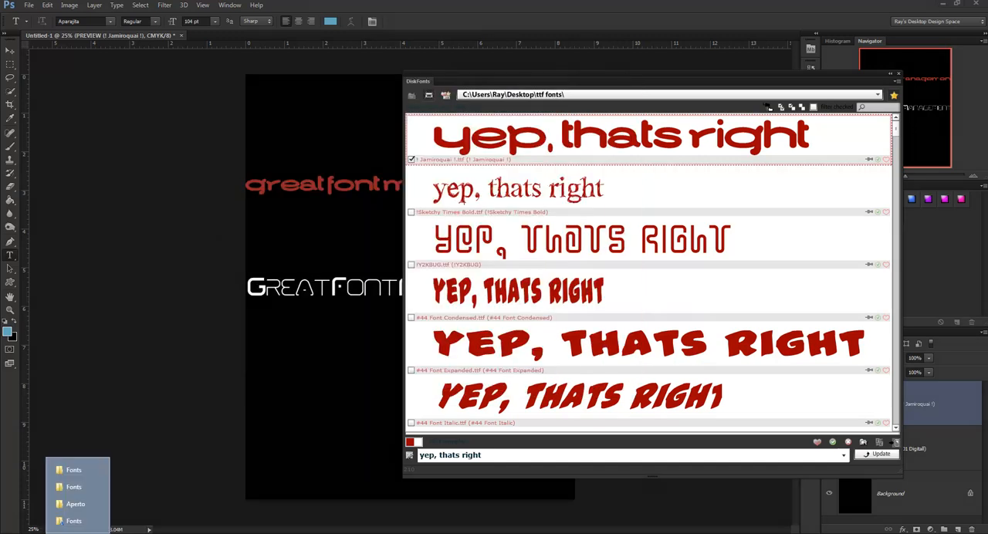
click(73, 521)
drag(732, 137, 456, 60)
click(576, 63)
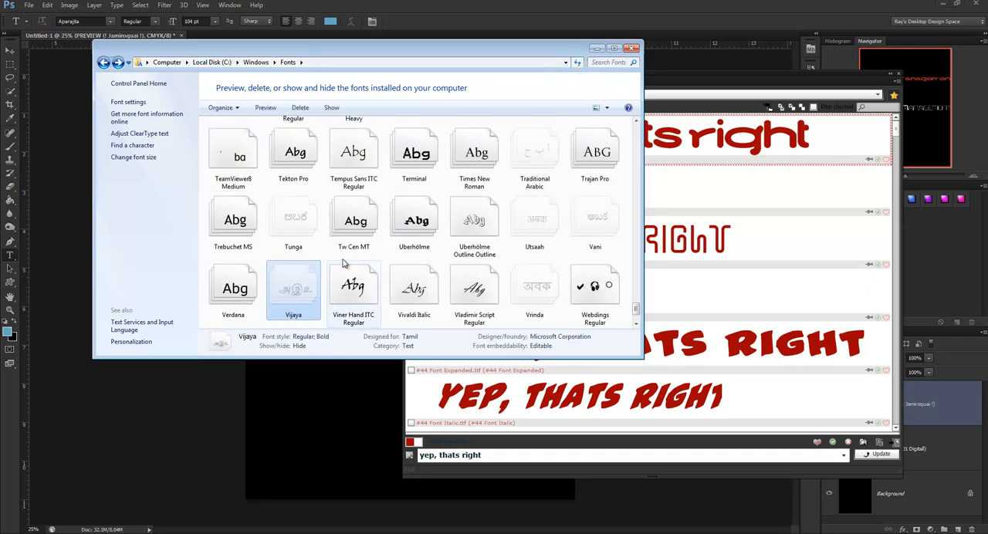
scroll(596, 325, up, 2)
drag(636, 303, 618, 136)
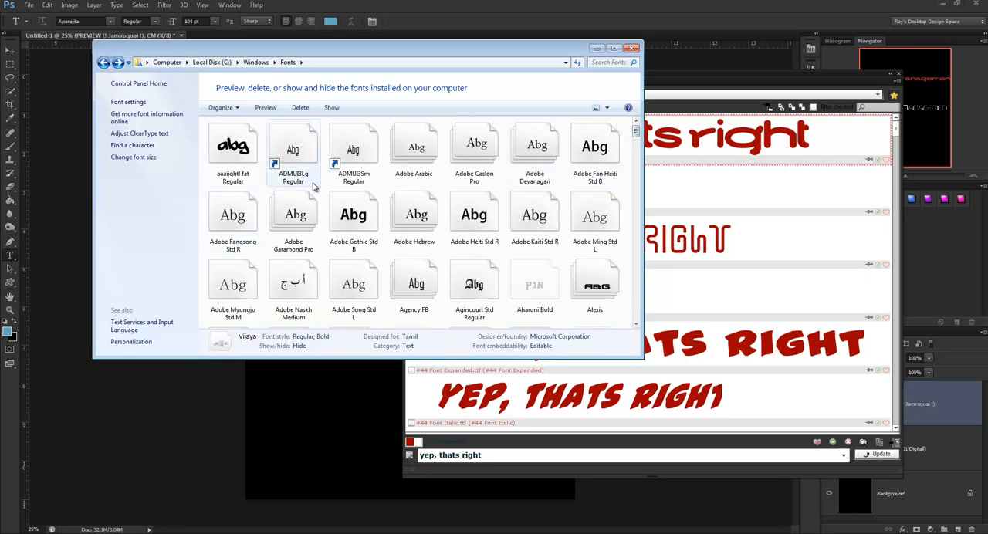
drag(360, 63, 309, 81)
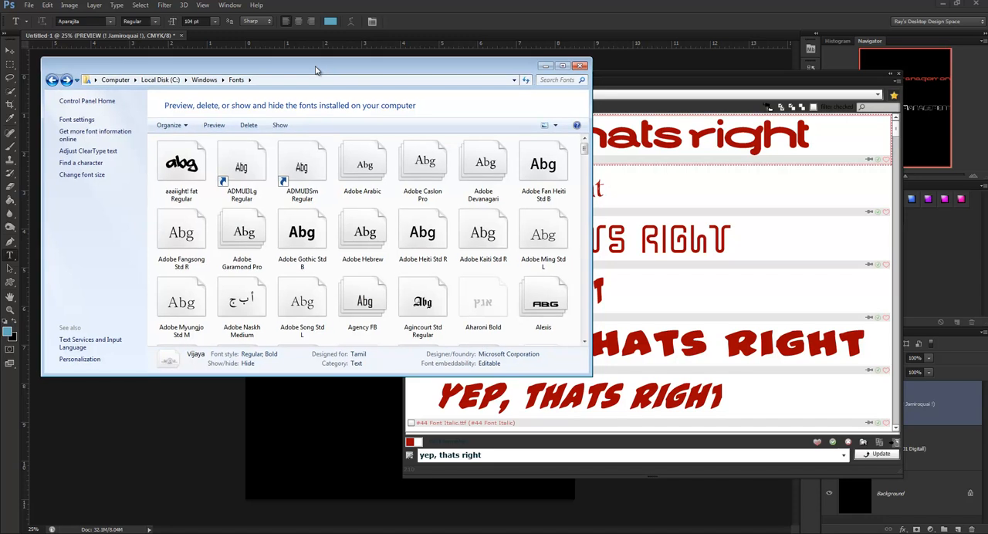
click(545, 68)
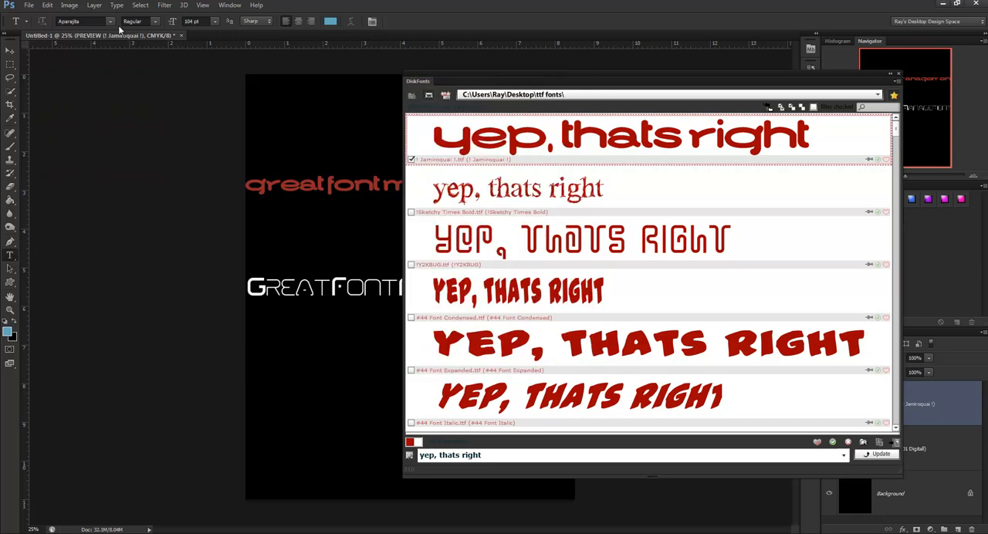
- Choose ! Jamiroquai ! as the Type tool's font family
click(112, 21)
scroll(130, 80, up, 1)
scroll(129, 79, up, 7)
click(103, 40)
- Switch to the Move tool and shift the font browser back over the canvas, clear of the Layers panel
click(10, 51)
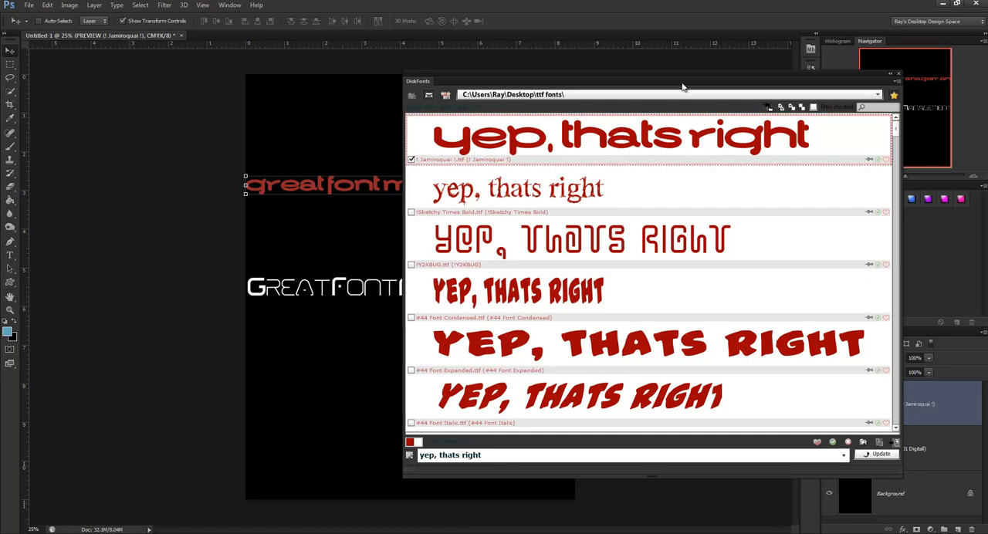
drag(682, 72, 561, 66)
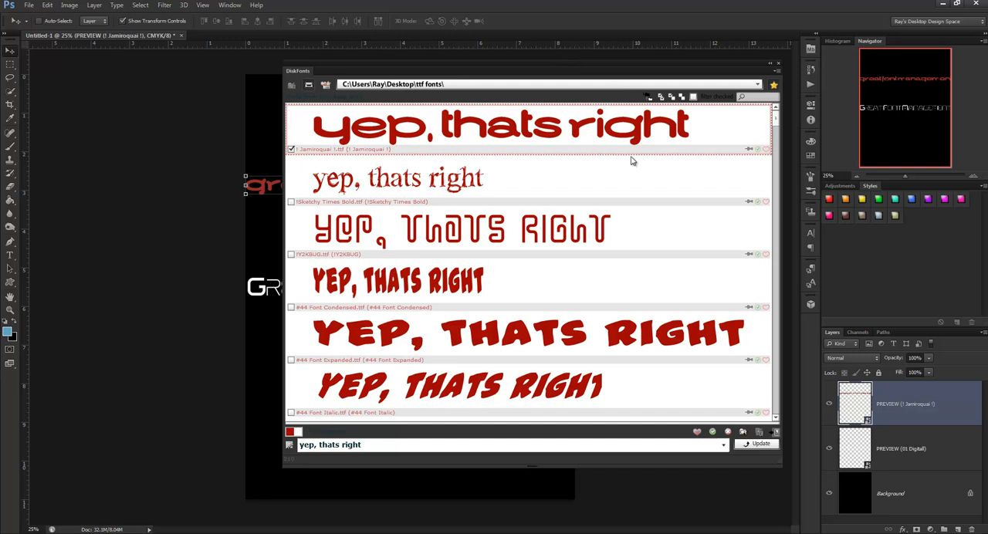
click(697, 433)
- Reveal the ! Jamiroquai ! file in its ttf fonts folder, look through the files, and minimize the window
click(742, 432)
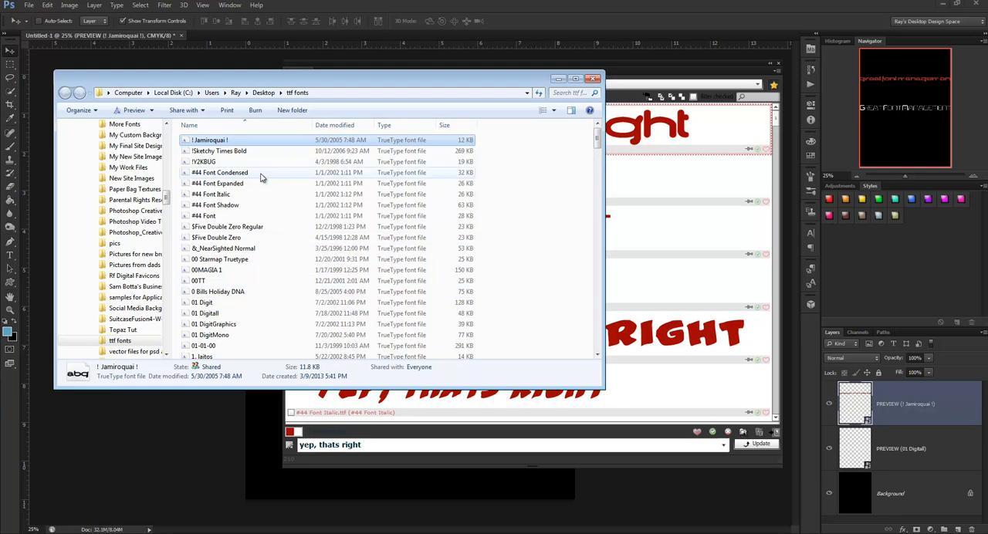
scroll(261, 177, down, 3)
scroll(260, 177, up, 3)
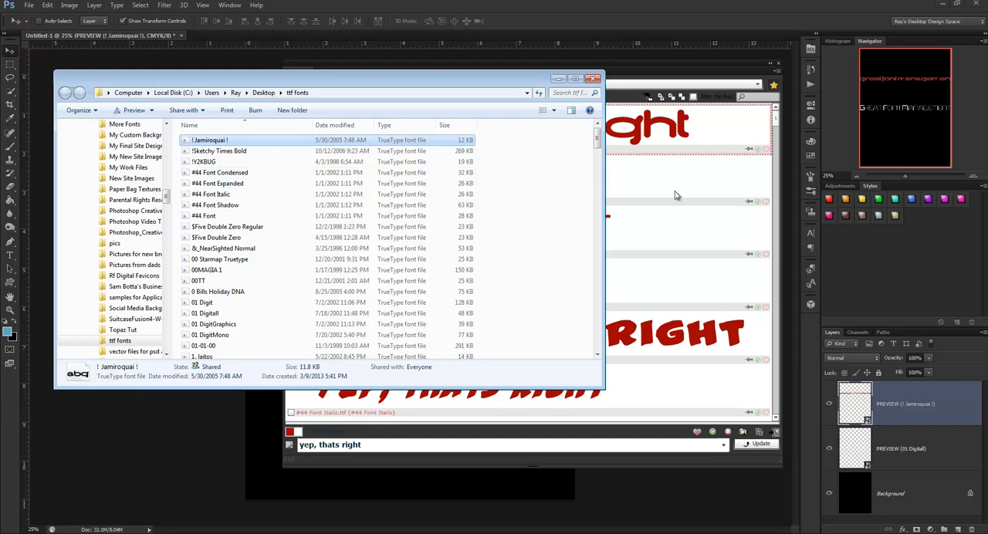
click(558, 78)
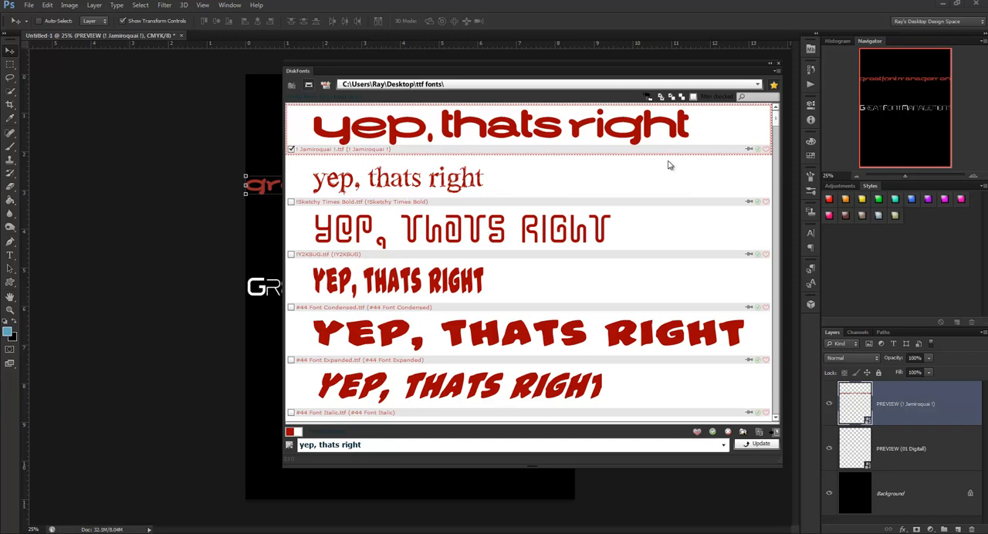
- Bring the ttf fonts folder back, point out the ! Jamiroquai ! file, and close the folder window
drag(987, 244, 274, 79)
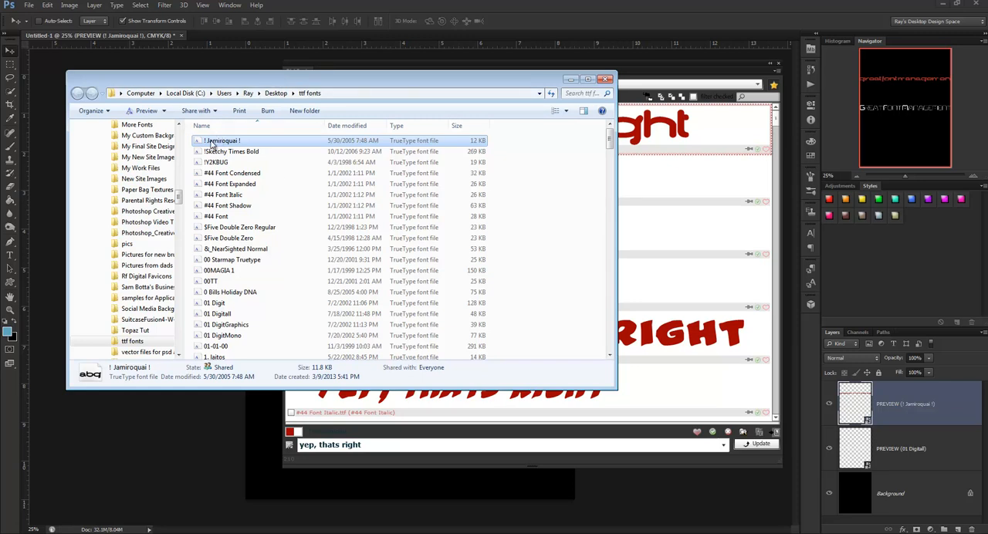
mouse_move(212, 144)
mouse_down()
mouse_move(987, 301)
mouse_move(944, 344)
mouse_move(264, 172)
mouse_move(219, 159)
mouse_move(218, 149)
mouse_up()
click(605, 81)
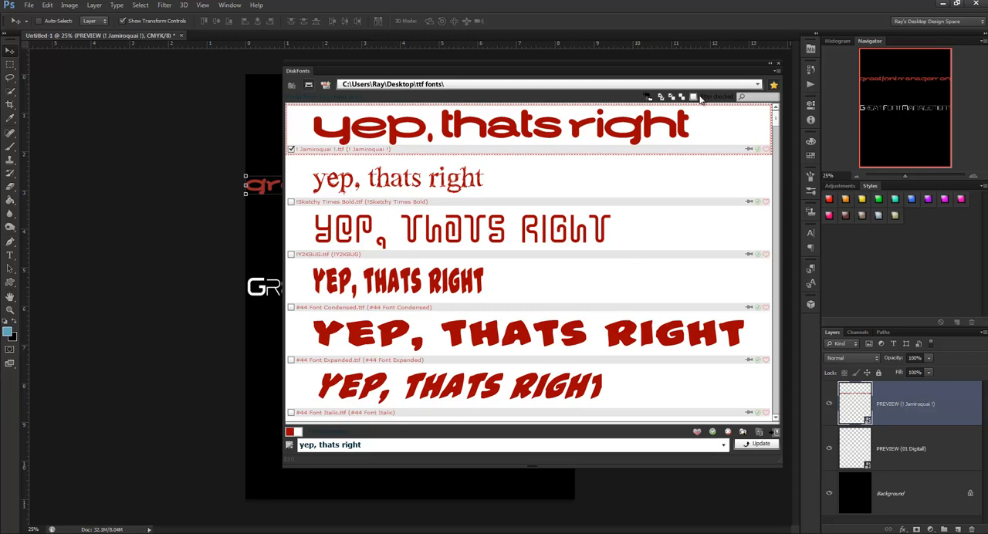
- Browse the Desktop subfolders in the font folder list, collapsing and re-expanding Desktop, and keep ttf fonts as the current folder
click(758, 87)
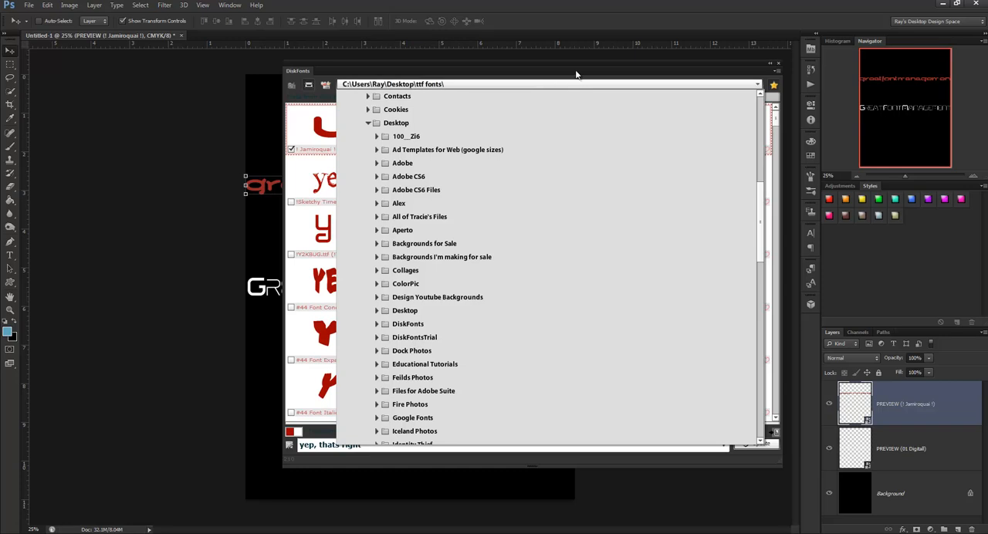
click(368, 124)
click(368, 124)
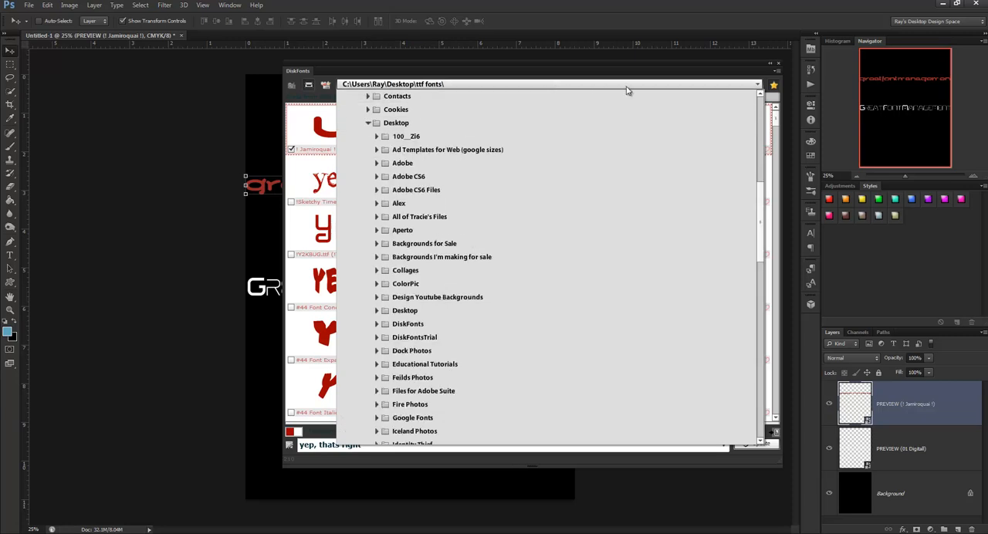
click(757, 85)
- Check !Sketchy Times Bold as a favorite font instead of ! Jamiroquai !, and display the favorites and bookmarked folders
click(292, 150)
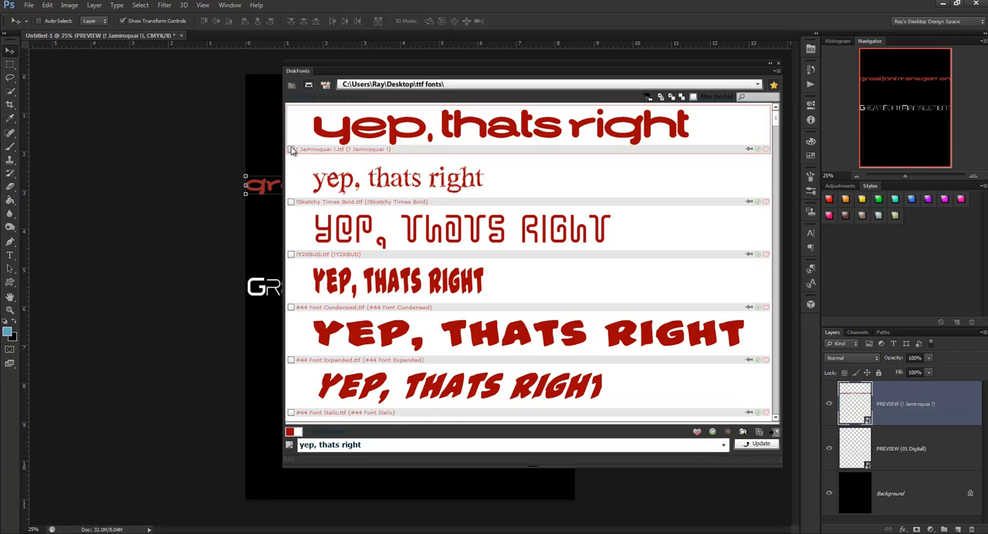
click(345, 187)
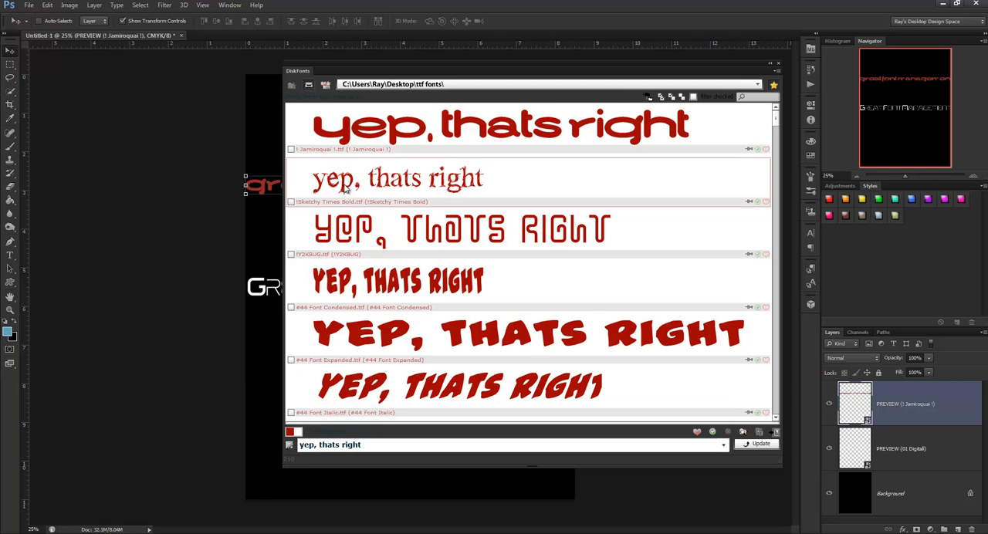
click(291, 202)
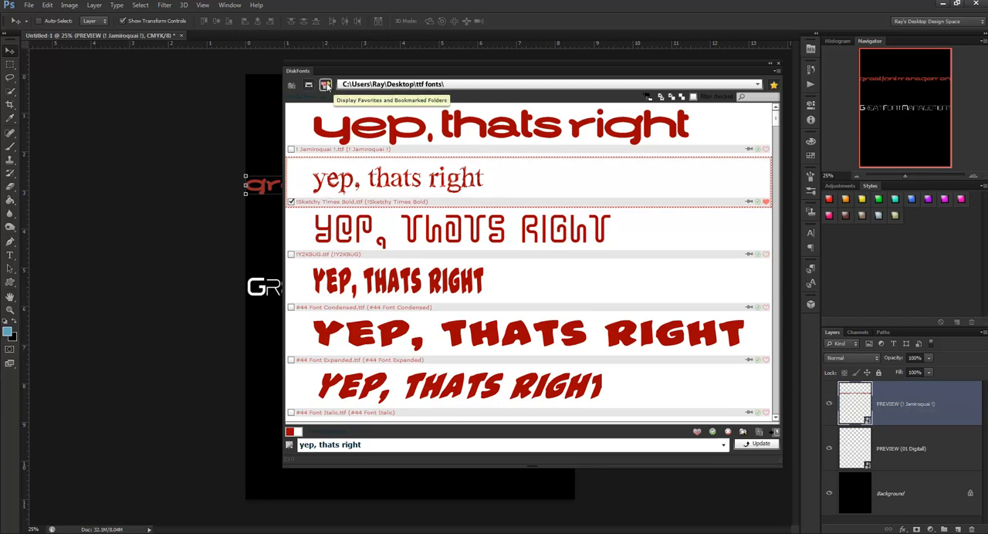
click(325, 85)
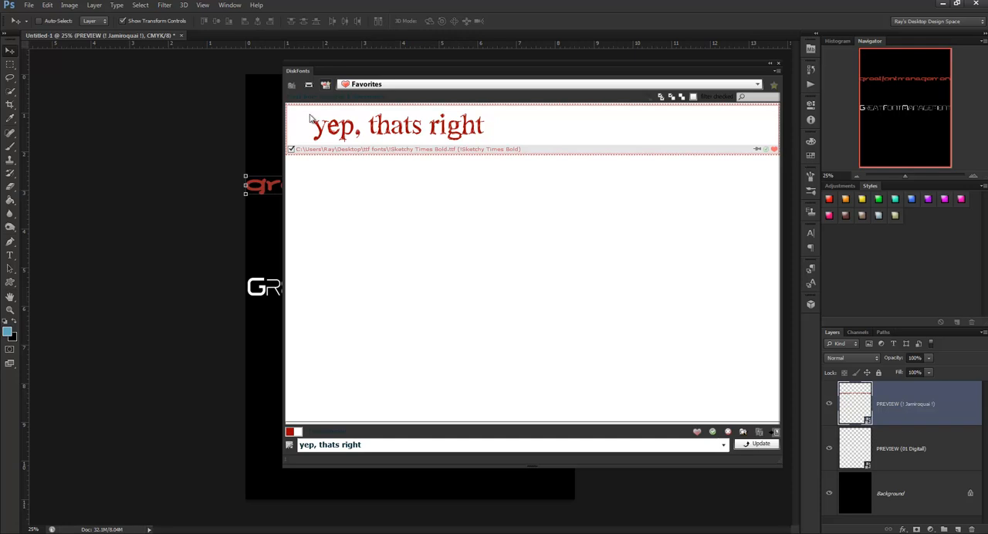